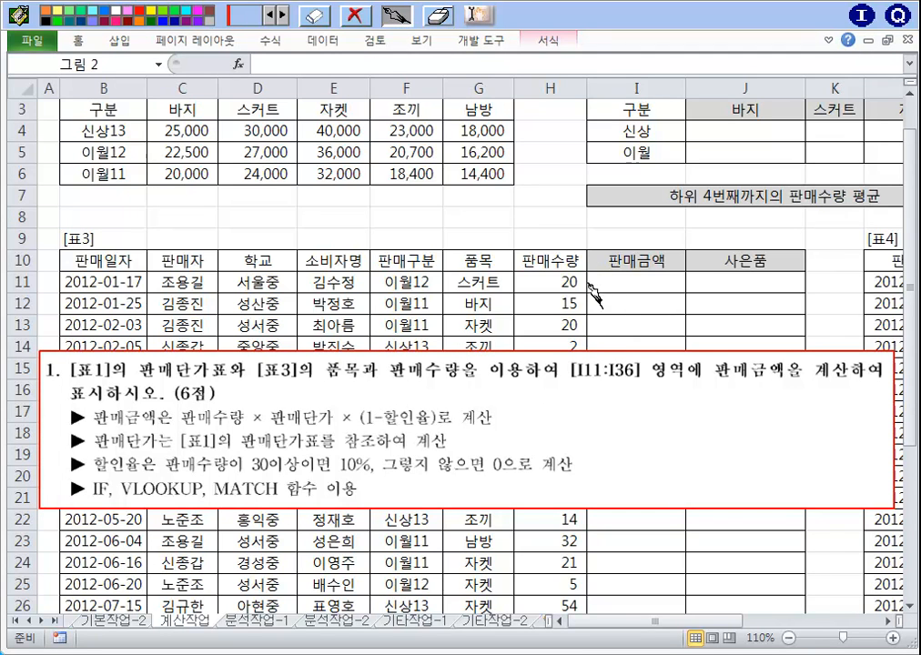
Step: Mark the 판매금액 column, underline [표3] and 판매금액 in the task text, and circle 품목 and 판매수량 in both task and table
{"action": "left_click_drag", "start_coordinate": [589, 270], "coordinate": [611, 265]}
{"action": "mouse_move", "coordinate": [357, 390]}
{"action": "left_mouse_down"}
{"action": "mouse_move", "coordinate": [369, 353]}
{"action": "mouse_move", "coordinate": [444, 381]}
{"action": "left_mouse_up"}
{"action": "left_click_drag", "start_coordinate": [260, 382], "coordinate": [298, 387]}
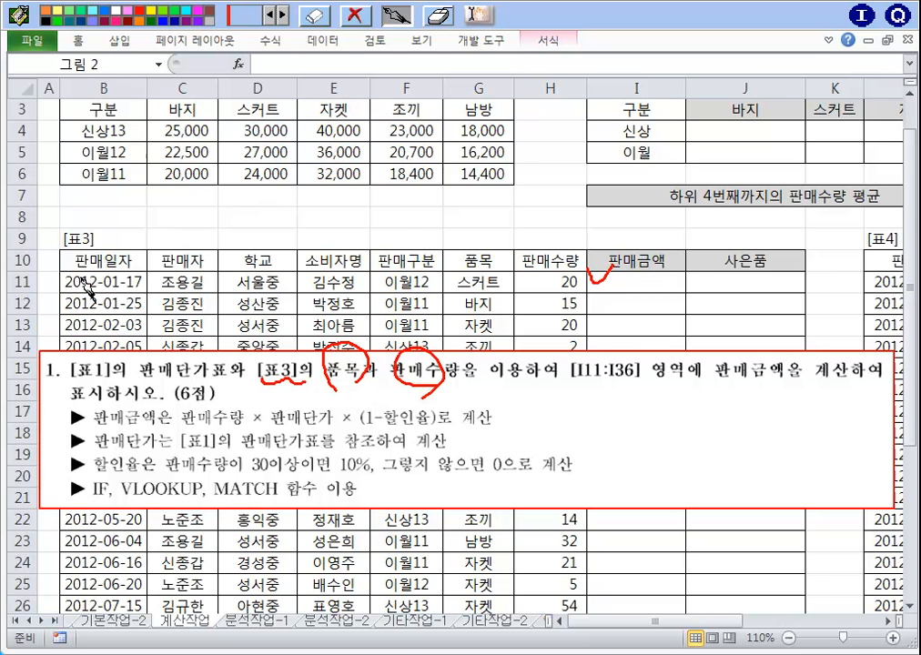
{"action": "mouse_move", "coordinate": [455, 260]}
{"action": "left_mouse_down"}
{"action": "mouse_move", "coordinate": [470, 238]}
{"action": "mouse_move", "coordinate": [484, 274]}
{"action": "left_mouse_up"}
{"action": "left_click_drag", "start_coordinate": [549, 271], "coordinate": [562, 278]}
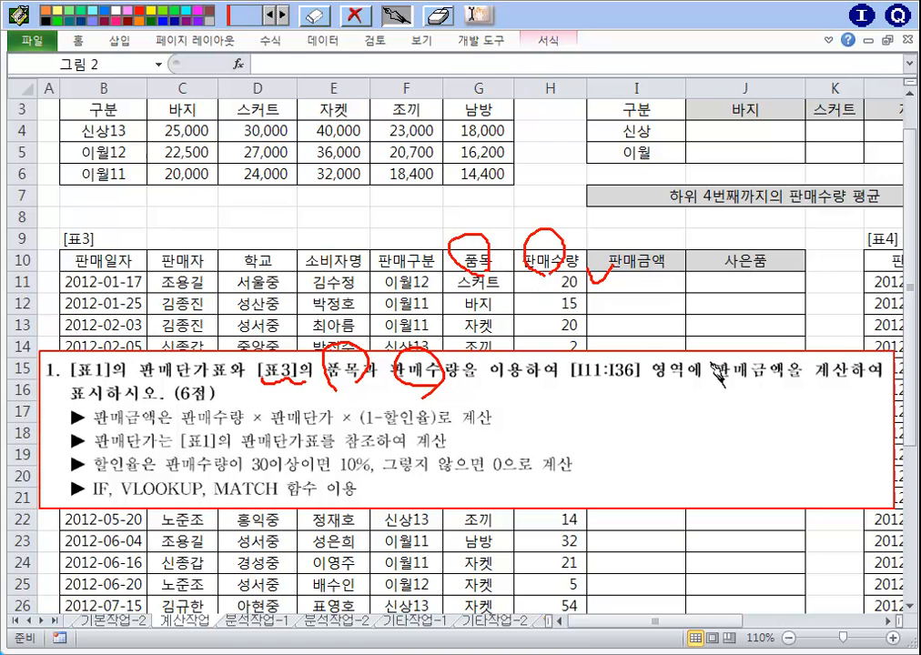
{"action": "left_click_drag", "start_coordinate": [717, 384], "coordinate": [785, 388]}
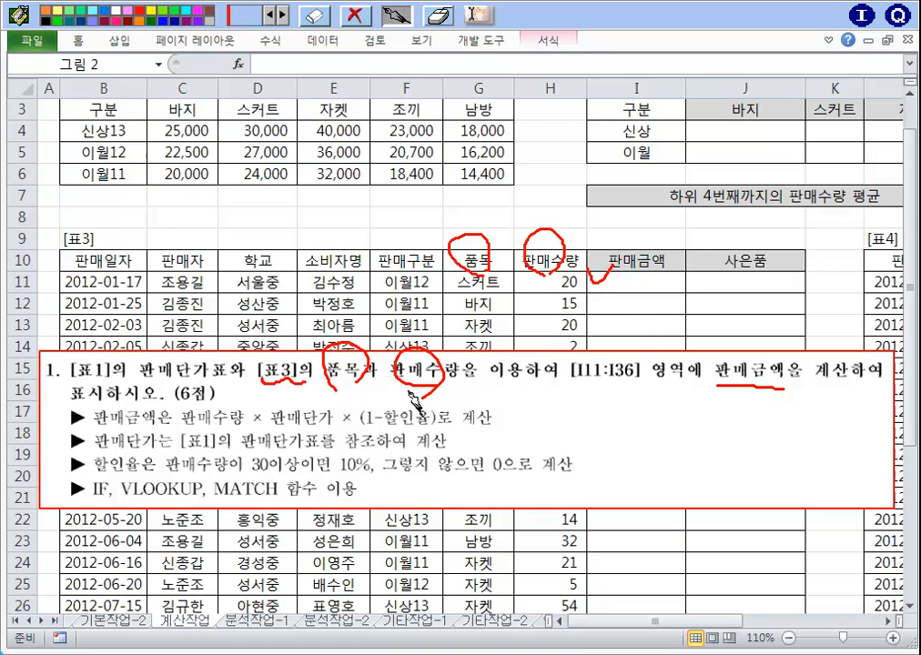
Step: Mark the 판매단가표 reference and the discount condition, link 표1 to 판매금액 with an arrow, write "IF", and clear all annotations
{"action": "mouse_move", "coordinate": [212, 433]}
{"action": "left_mouse_down"}
{"action": "mouse_move", "coordinate": [219, 468]}
{"action": "mouse_move", "coordinate": [312, 448]}
{"action": "left_mouse_up"}
{"action": "mouse_move", "coordinate": [360, 152]}
{"action": "left_mouse_down"}
{"action": "mouse_move", "coordinate": [416, 160]}
{"action": "mouse_move", "coordinate": [611, 287]}
{"action": "left_mouse_up"}
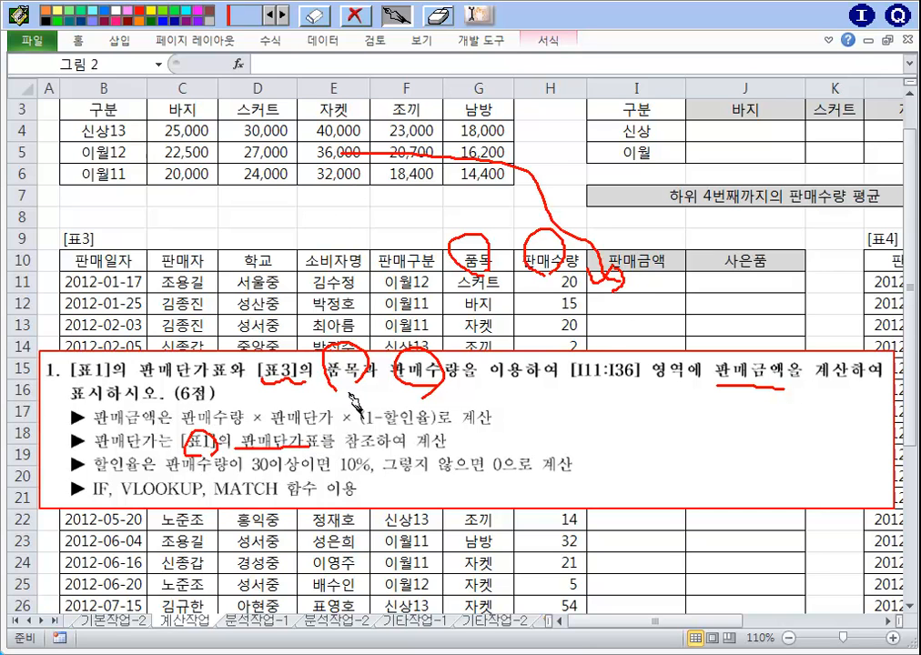
{"action": "left_click_drag", "start_coordinate": [173, 475], "coordinate": [370, 473]}
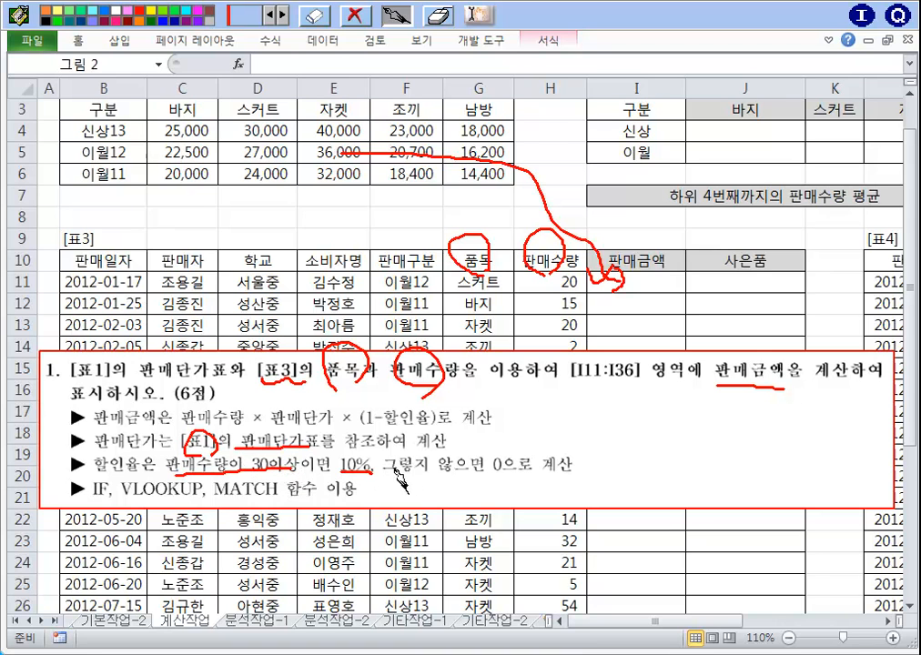
{"action": "left_click_drag", "start_coordinate": [503, 475], "coordinate": [515, 471]}
{"action": "mouse_move", "coordinate": [604, 462]}
{"action": "left_mouse_down"}
{"action": "mouse_move", "coordinate": [611, 475]}
{"action": "mouse_move", "coordinate": [636, 469]}
{"action": "left_mouse_up"}
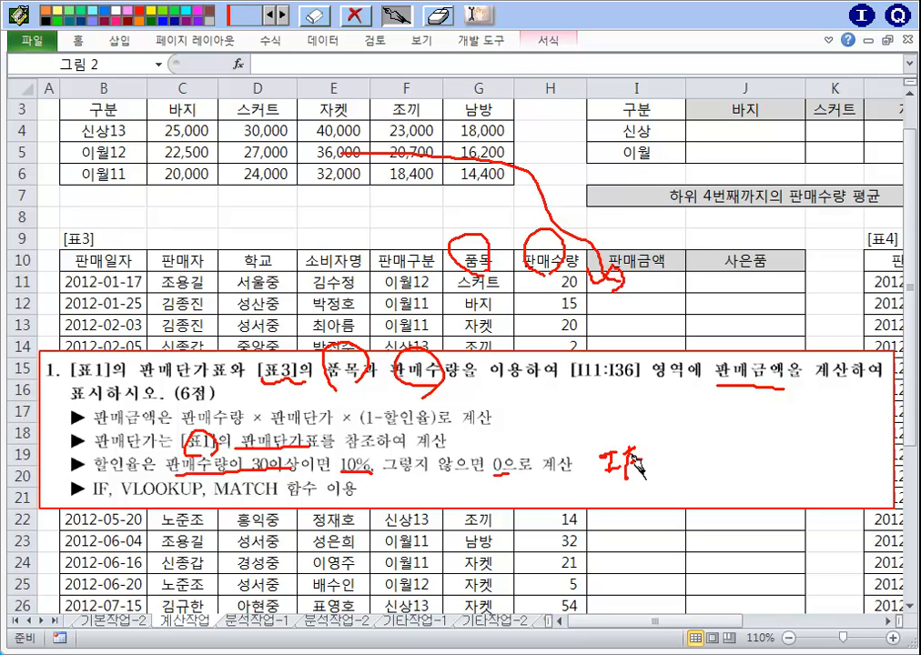
{"action": "left_click", "coordinate": [439, 18]}
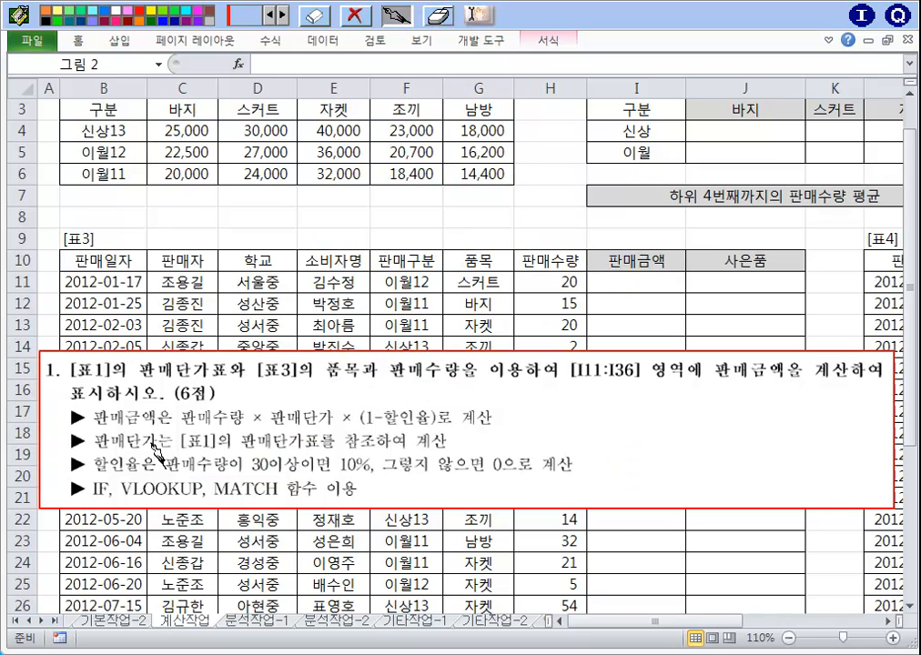
Step: Link the 판매수량 column to the circled term in the task, underline 판매단가표, and write a V/H lookup note under 표1
{"action": "mouse_move", "coordinate": [251, 401]}
{"action": "left_mouse_down"}
{"action": "mouse_move", "coordinate": [219, 424]}
{"action": "mouse_move", "coordinate": [248, 428]}
{"action": "left_mouse_up"}
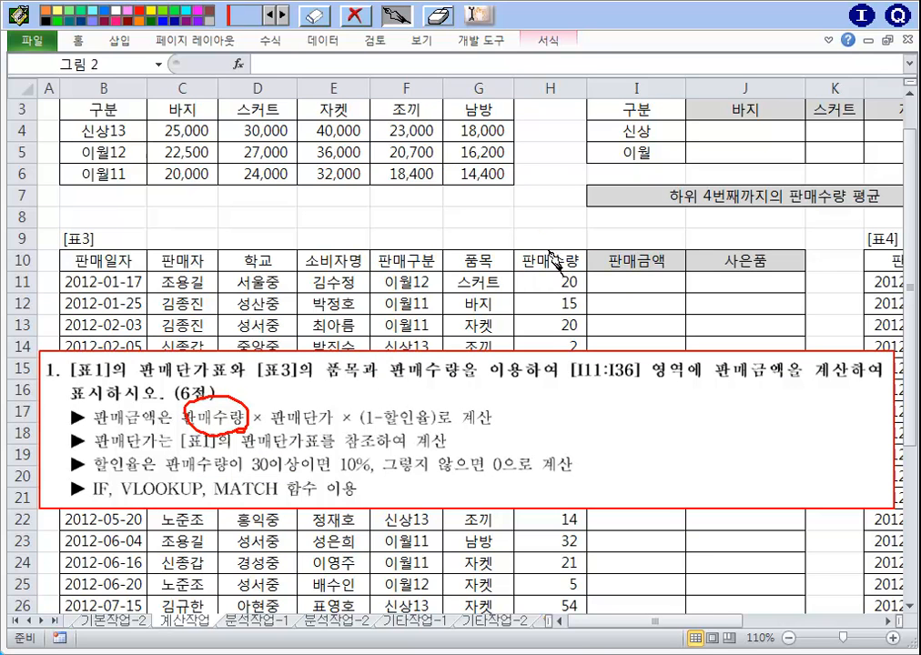
{"action": "left_click_drag", "start_coordinate": [546, 248], "coordinate": [264, 376]}
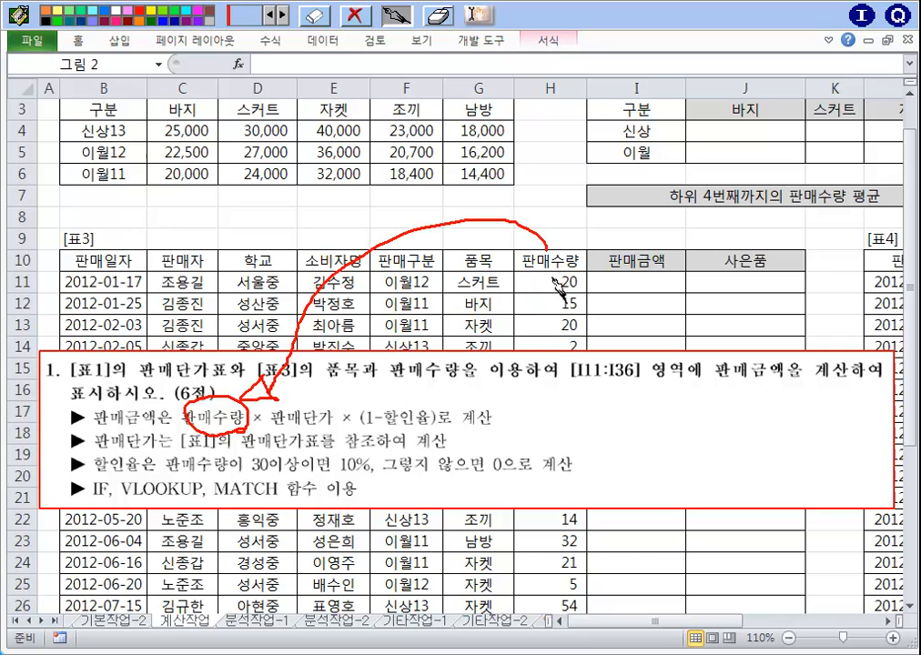
{"action": "mouse_move", "coordinate": [557, 266]}
{"action": "left_mouse_down"}
{"action": "mouse_move", "coordinate": [578, 290]}
{"action": "mouse_move", "coordinate": [559, 265]}
{"action": "left_mouse_up"}
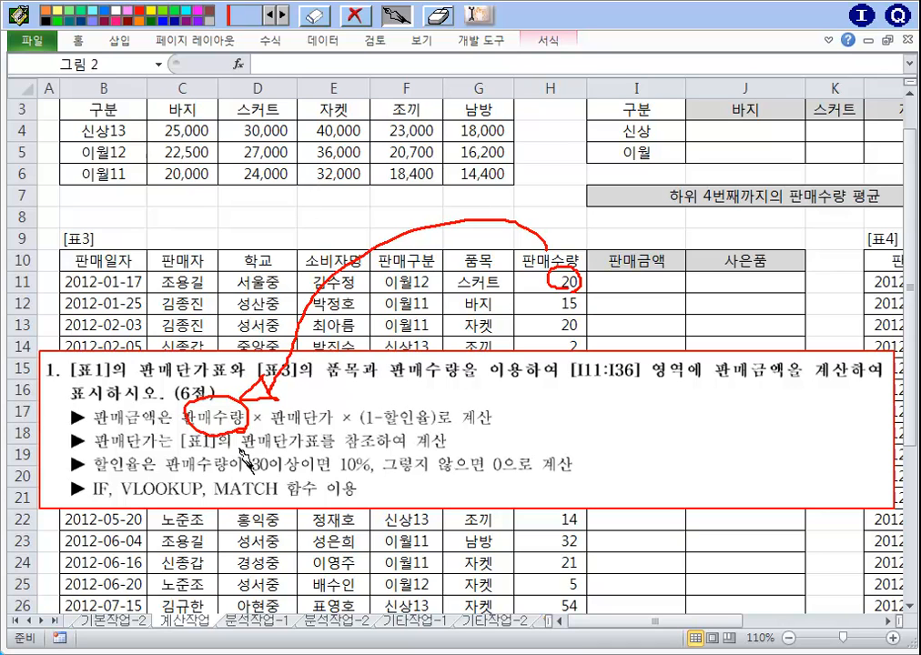
{"action": "left_click_drag", "start_coordinate": [246, 445], "coordinate": [307, 445]}
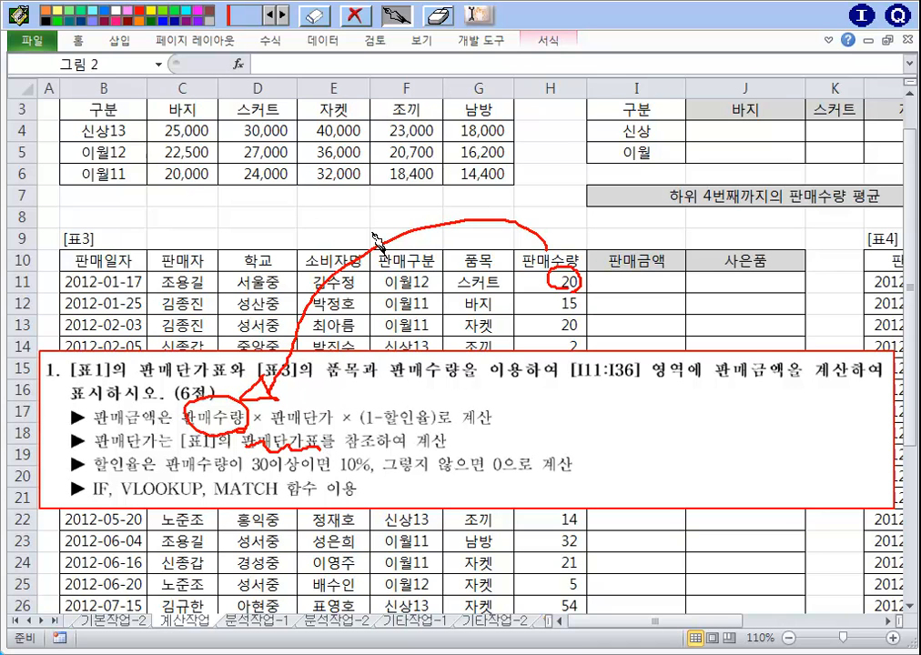
{"action": "mouse_move", "coordinate": [359, 205]}
{"action": "left_mouse_down"}
{"action": "mouse_move", "coordinate": [366, 214]}
{"action": "mouse_move", "coordinate": [375, 202]}
{"action": "mouse_move", "coordinate": [390, 222]}
{"action": "mouse_move", "coordinate": [401, 212]}
{"action": "left_mouse_up"}
{"action": "left_click_drag", "start_coordinate": [400, 202], "coordinate": [401, 222]}
{"action": "left_click_drag", "start_coordinate": [397, 181], "coordinate": [390, 206]}
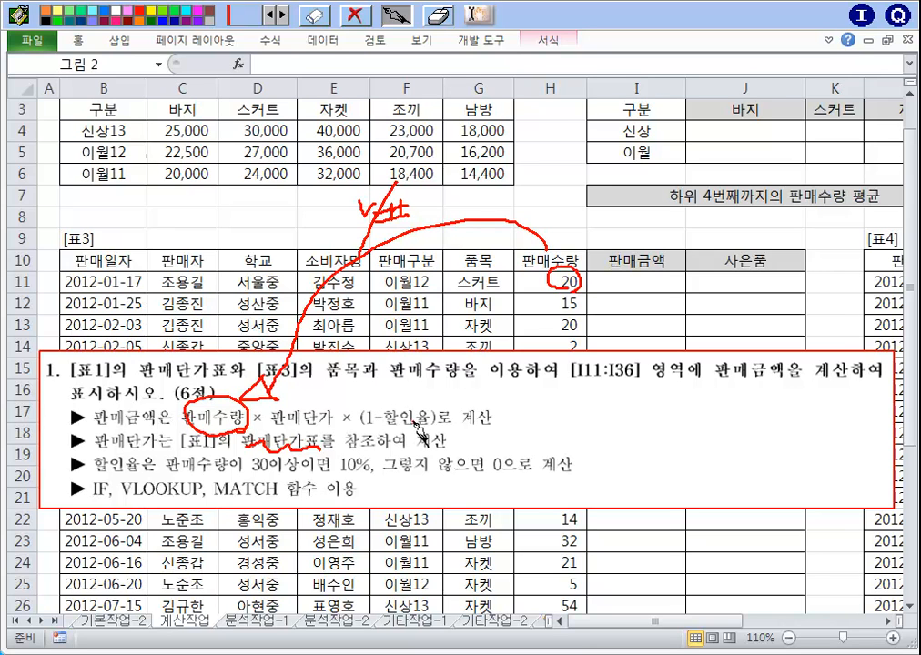
Step: Circle 할인율 in the task and write "IF, Choose" with an X above it near the 판매수량 column, underlining both function names
{"action": "left_click_drag", "start_coordinate": [419, 392], "coordinate": [414, 393]}
{"action": "left_click_drag", "start_coordinate": [561, 161], "coordinate": [576, 177]}
{"action": "left_click_drag", "start_coordinate": [576, 161], "coordinate": [562, 176]}
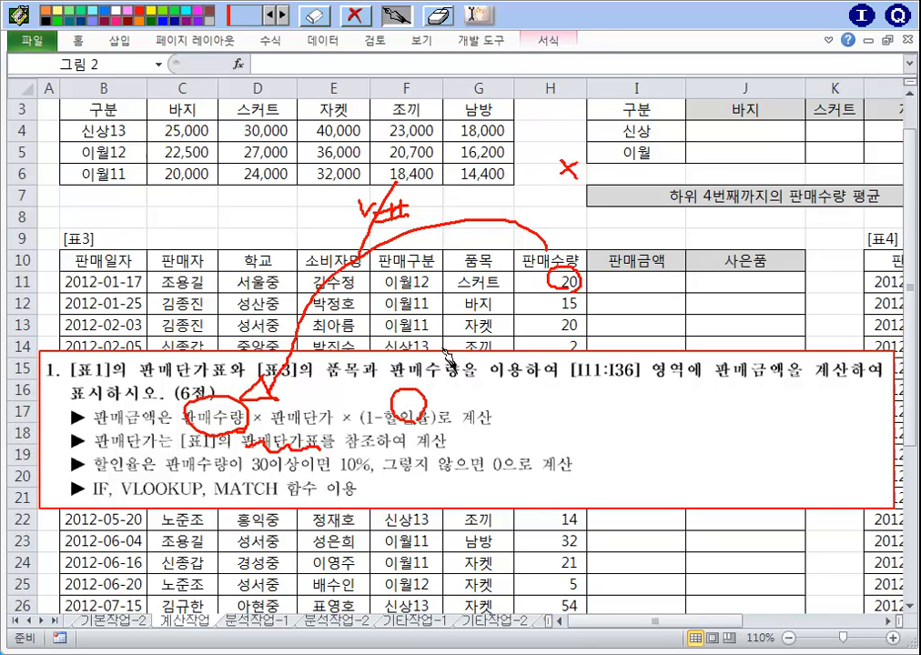
{"action": "mouse_move", "coordinate": [516, 199]}
{"action": "left_mouse_down"}
{"action": "mouse_move", "coordinate": [529, 198]}
{"action": "mouse_move", "coordinate": [521, 214]}
{"action": "left_mouse_up"}
{"action": "mouse_move", "coordinate": [515, 214]}
{"action": "left_mouse_down"}
{"action": "mouse_move", "coordinate": [530, 213]}
{"action": "mouse_move", "coordinate": [534, 224]}
{"action": "left_mouse_up"}
{"action": "left_click_drag", "start_coordinate": [534, 196], "coordinate": [550, 193]}
{"action": "mouse_move", "coordinate": [535, 210]}
{"action": "left_mouse_down"}
{"action": "mouse_move", "coordinate": [554, 221]}
{"action": "mouse_move", "coordinate": [572, 212]}
{"action": "left_mouse_up"}
{"action": "mouse_move", "coordinate": [578, 193]}
{"action": "left_mouse_down"}
{"action": "mouse_move", "coordinate": [579, 212]}
{"action": "mouse_move", "coordinate": [587, 213]}
{"action": "left_mouse_up"}
{"action": "mouse_move", "coordinate": [596, 202]}
{"action": "left_mouse_down"}
{"action": "mouse_move", "coordinate": [595, 211]}
{"action": "mouse_move", "coordinate": [619, 209]}
{"action": "left_mouse_up"}
{"action": "left_click_drag", "start_coordinate": [630, 202], "coordinate": [642, 209]}
{"action": "left_click_drag", "start_coordinate": [527, 227], "coordinate": [628, 223]}
Step: Circle IF, VLOOKUP and MATCH in the task, link VLOOKUP to 판매단가 with an arrow, and clear all annotations
{"action": "left_click_drag", "start_coordinate": [98, 499], "coordinate": [102, 497]}
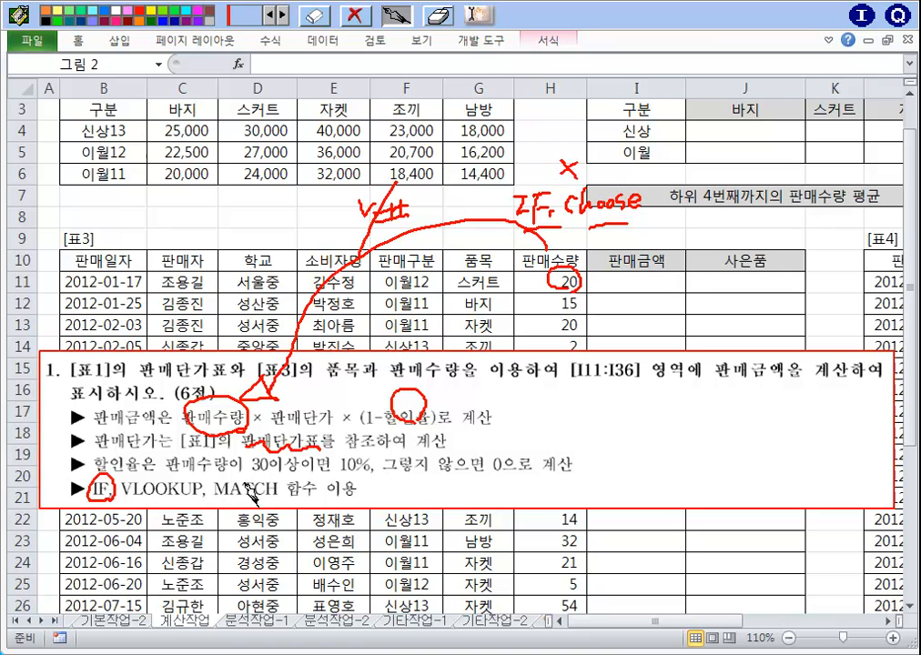
{"action": "mouse_move", "coordinate": [198, 481]}
{"action": "left_mouse_down"}
{"action": "mouse_move", "coordinate": [146, 497]}
{"action": "mouse_move", "coordinate": [205, 498]}
{"action": "mouse_move", "coordinate": [296, 434]}
{"action": "left_mouse_up"}
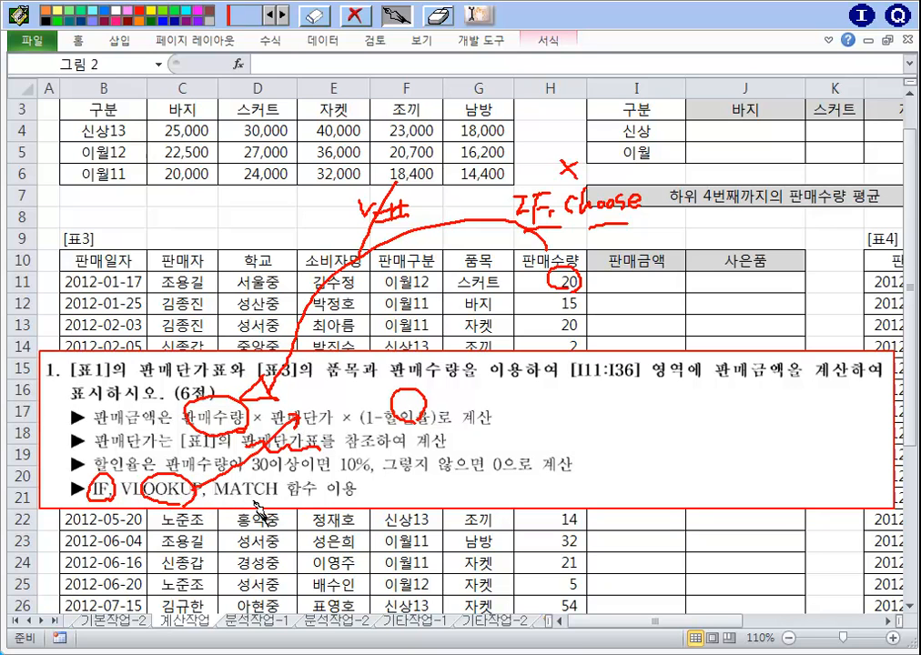
{"action": "left_click_drag", "start_coordinate": [256, 505], "coordinate": [266, 511]}
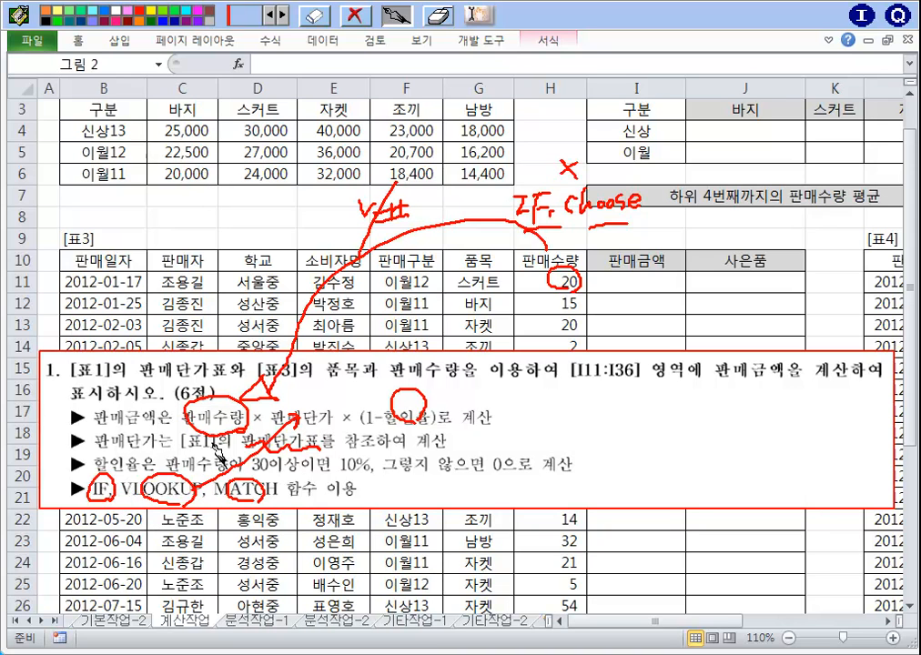
{"action": "left_click", "coordinate": [442, 14]}
Step: Circle the 품목 header of 표3 and the five item headers of 표1 (바지 to 남방), and clear the marks
{"action": "left_click", "coordinate": [430, 175]}
{"action": "left_click", "coordinate": [431, 155]}
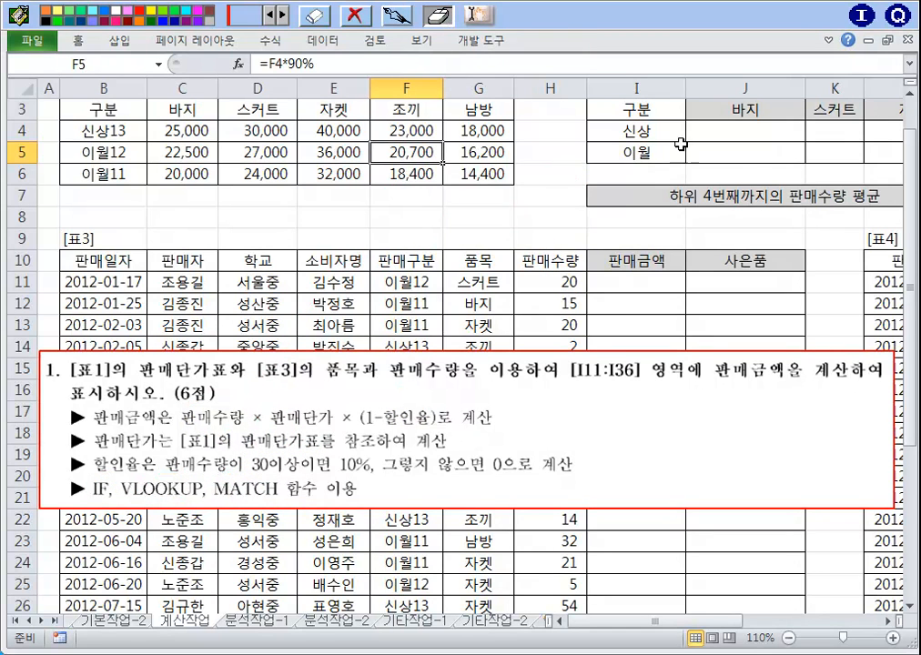
{"action": "left_click", "coordinate": [910, 94]}
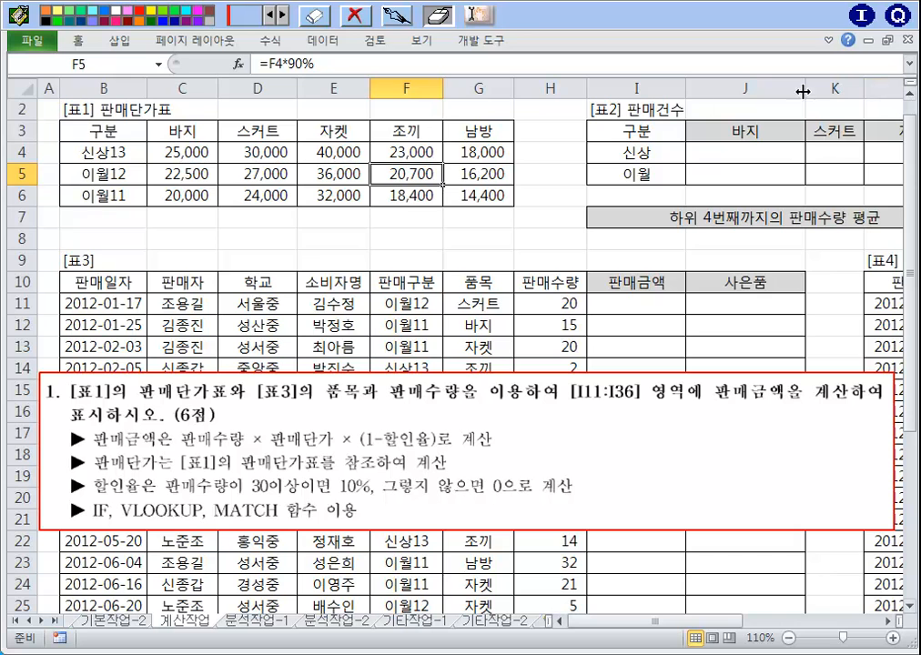
{"action": "left_click", "coordinate": [396, 15]}
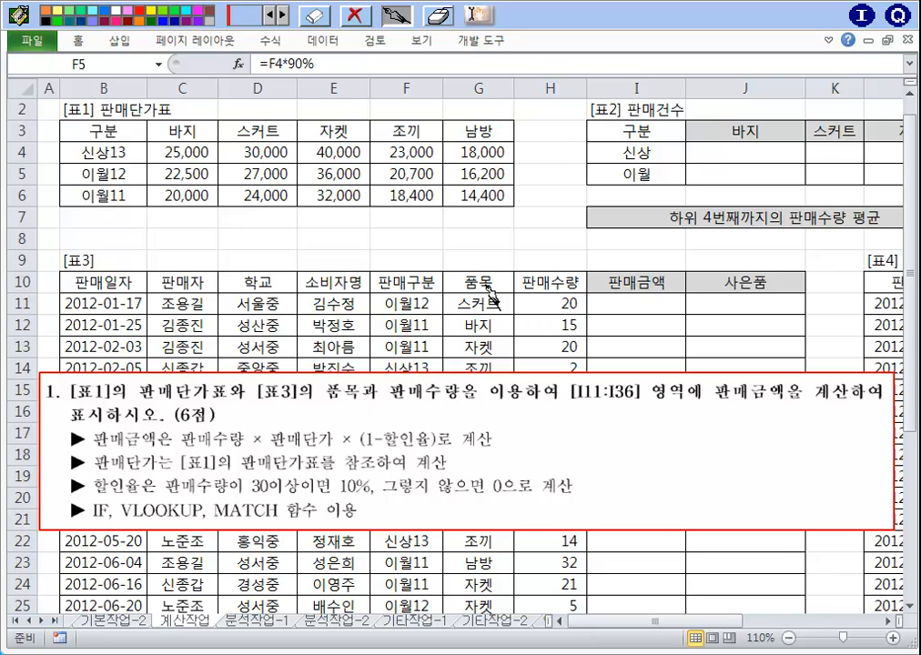
{"action": "left_click_drag", "start_coordinate": [497, 275], "coordinate": [495, 289]}
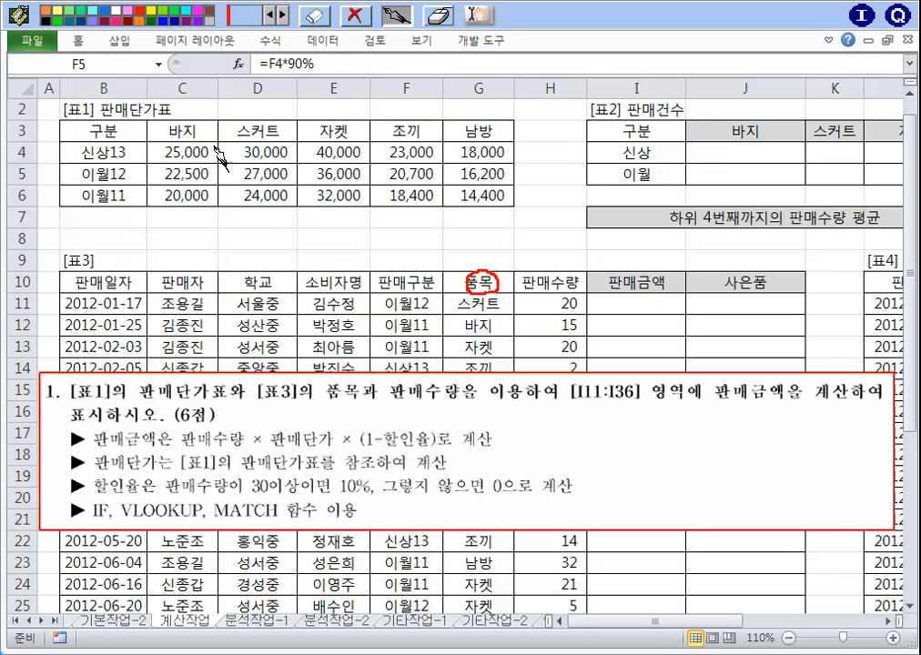
{"action": "left_click_drag", "start_coordinate": [191, 118], "coordinate": [183, 118]}
{"action": "left_click_drag", "start_coordinate": [268, 120], "coordinate": [261, 118]}
{"action": "mouse_move", "coordinate": [344, 119]}
{"action": "left_mouse_down"}
{"action": "mouse_move", "coordinate": [327, 111]}
{"action": "mouse_move", "coordinate": [380, 114]}
{"action": "left_mouse_up"}
{"action": "left_click_drag", "start_coordinate": [471, 143], "coordinate": [467, 137]}
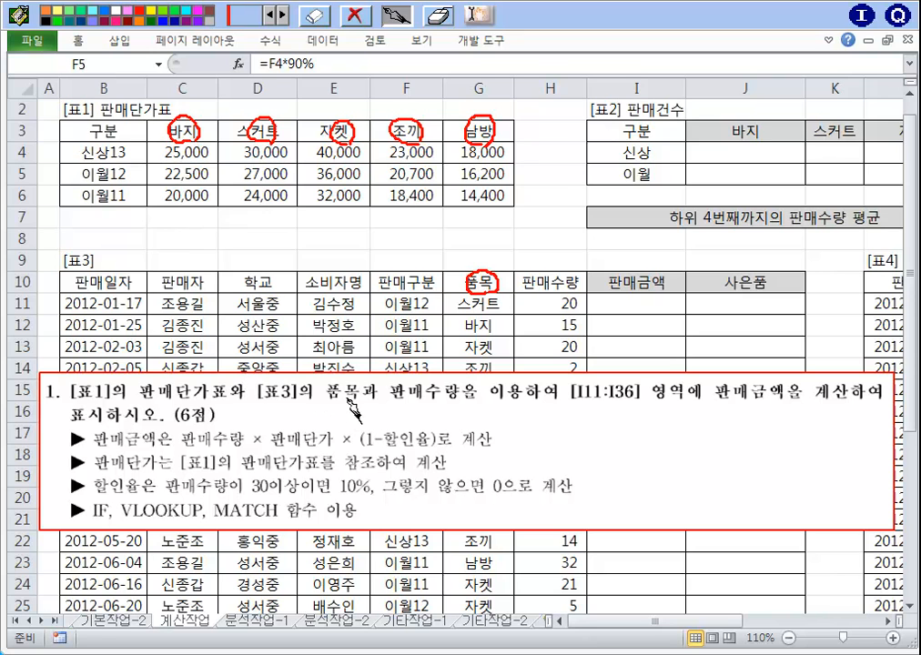
{"action": "left_click", "coordinate": [436, 17]}
Step: Circle the 구분 entries of 표1, write a V/H note below them, and clear the marks
{"action": "left_click", "coordinate": [397, 17]}
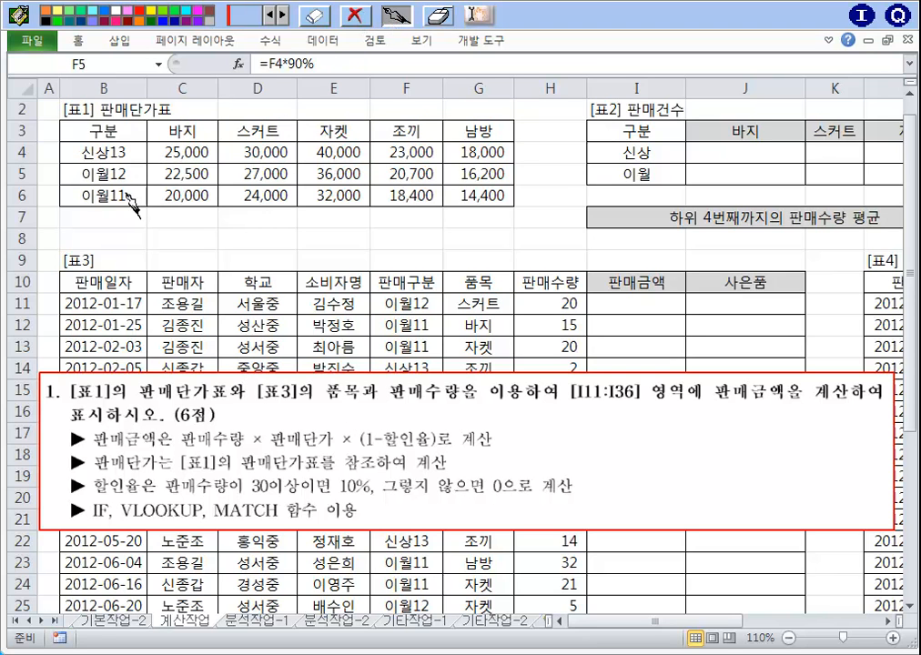
{"action": "mouse_move", "coordinate": [113, 152]}
{"action": "left_mouse_down"}
{"action": "mouse_move", "coordinate": [91, 214]}
{"action": "mouse_move", "coordinate": [148, 171]}
{"action": "left_mouse_up"}
{"action": "mouse_move", "coordinate": [146, 220]}
{"action": "left_mouse_down"}
{"action": "mouse_move", "coordinate": [151, 234]}
{"action": "mouse_move", "coordinate": [176, 211]}
{"action": "mouse_move", "coordinate": [178, 230]}
{"action": "left_mouse_up"}
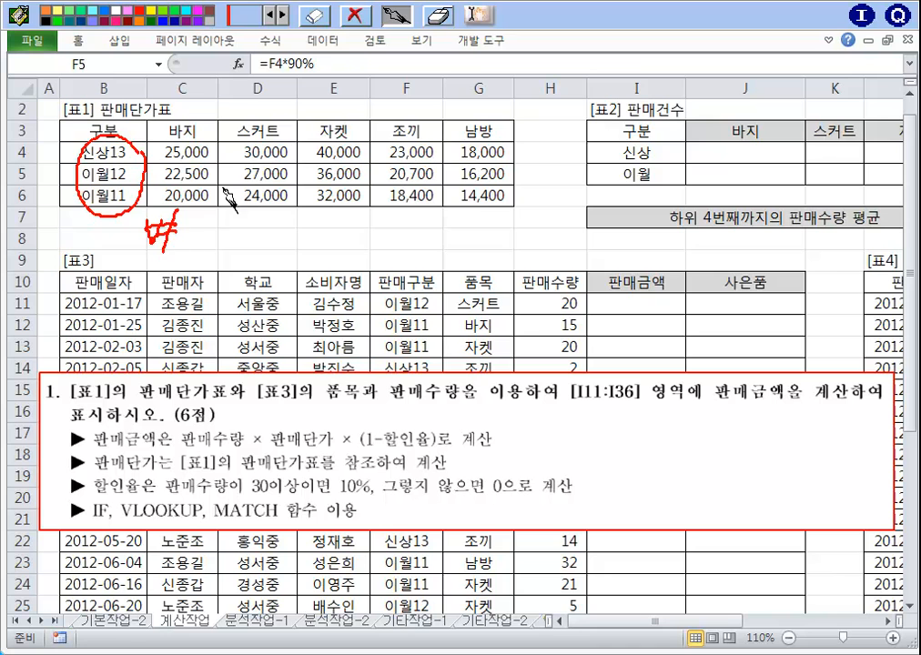
{"action": "left_click", "coordinate": [433, 18]}
Step: Label the circled 구분 entries of 표1 "Vlookup" and its circled item header row "Hlookup", and clear the annotations
{"action": "left_click", "coordinate": [407, 20]}
{"action": "mouse_move", "coordinate": [127, 214]}
{"action": "left_mouse_down"}
{"action": "mouse_move", "coordinate": [80, 192]}
{"action": "mouse_move", "coordinate": [118, 136]}
{"action": "mouse_move", "coordinate": [128, 215]}
{"action": "left_mouse_up"}
{"action": "mouse_move", "coordinate": [143, 228]}
{"action": "left_mouse_down"}
{"action": "mouse_move", "coordinate": [149, 257]}
{"action": "mouse_move", "coordinate": [161, 225]}
{"action": "mouse_move", "coordinate": [172, 248]}
{"action": "mouse_move", "coordinate": [195, 238]}
{"action": "mouse_move", "coordinate": [216, 248]}
{"action": "mouse_move", "coordinate": [262, 232]}
{"action": "left_mouse_up"}
{"action": "mouse_move", "coordinate": [166, 138]}
{"action": "left_mouse_down"}
{"action": "mouse_move", "coordinate": [305, 136]}
{"action": "mouse_move", "coordinate": [418, 91]}
{"action": "mouse_move", "coordinate": [255, 101]}
{"action": "mouse_move", "coordinate": [157, 136]}
{"action": "left_mouse_up"}
{"action": "mouse_move", "coordinate": [295, 117]}
{"action": "left_mouse_down"}
{"action": "mouse_move", "coordinate": [295, 141]}
{"action": "mouse_move", "coordinate": [305, 141]}
{"action": "left_mouse_up"}
{"action": "mouse_move", "coordinate": [294, 129]}
{"action": "left_mouse_down"}
{"action": "mouse_move", "coordinate": [315, 141]}
{"action": "mouse_move", "coordinate": [359, 127]}
{"action": "mouse_move", "coordinate": [387, 125]}
{"action": "mouse_move", "coordinate": [389, 134]}
{"action": "left_mouse_up"}
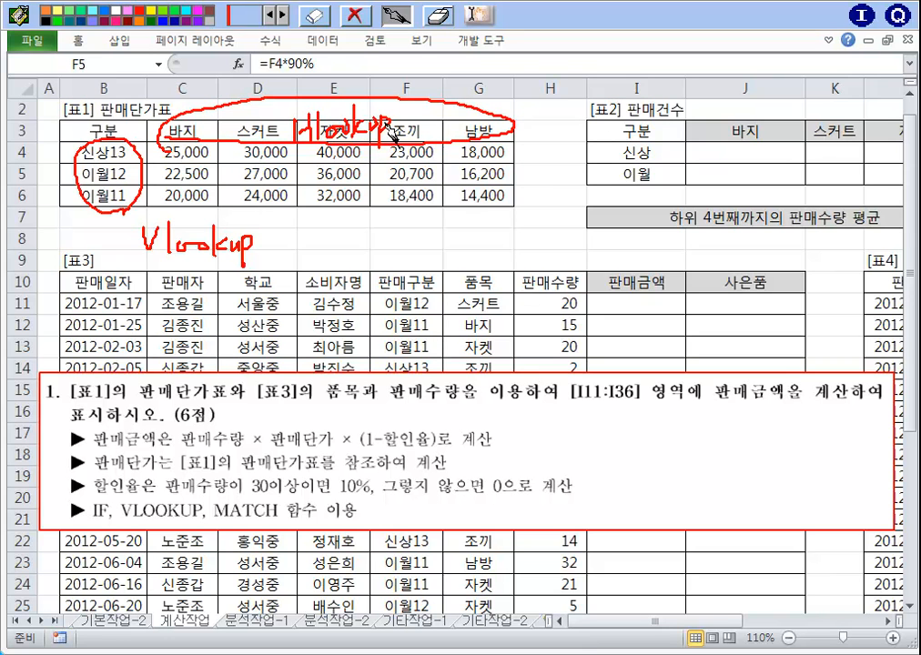
{"action": "left_click", "coordinate": [443, 18]}
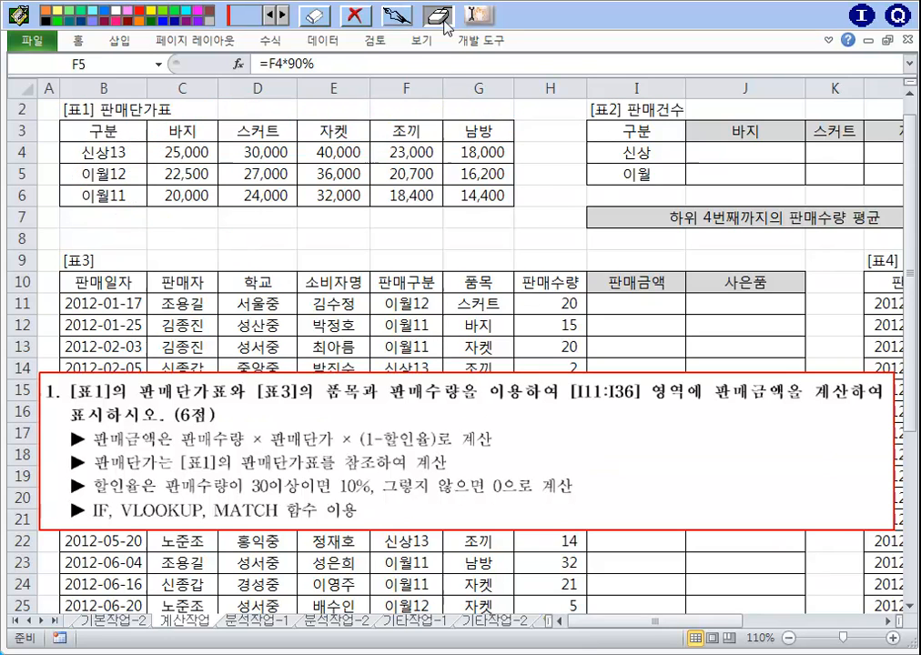
Step: Circle VLOOKUP in the task, the 구분 entries of 표1 and the 판매구분 header of 표3, and write "판매구분" above that header
{"action": "left_click", "coordinate": [396, 18]}
{"action": "mouse_move", "coordinate": [176, 528]}
{"action": "left_mouse_down"}
{"action": "mouse_move", "coordinate": [197, 514]}
{"action": "mouse_move", "coordinate": [179, 533]}
{"action": "left_mouse_up"}
{"action": "mouse_move", "coordinate": [109, 136]}
{"action": "left_mouse_down"}
{"action": "mouse_move", "coordinate": [132, 195]}
{"action": "mouse_move", "coordinate": [123, 144]}
{"action": "left_mouse_up"}
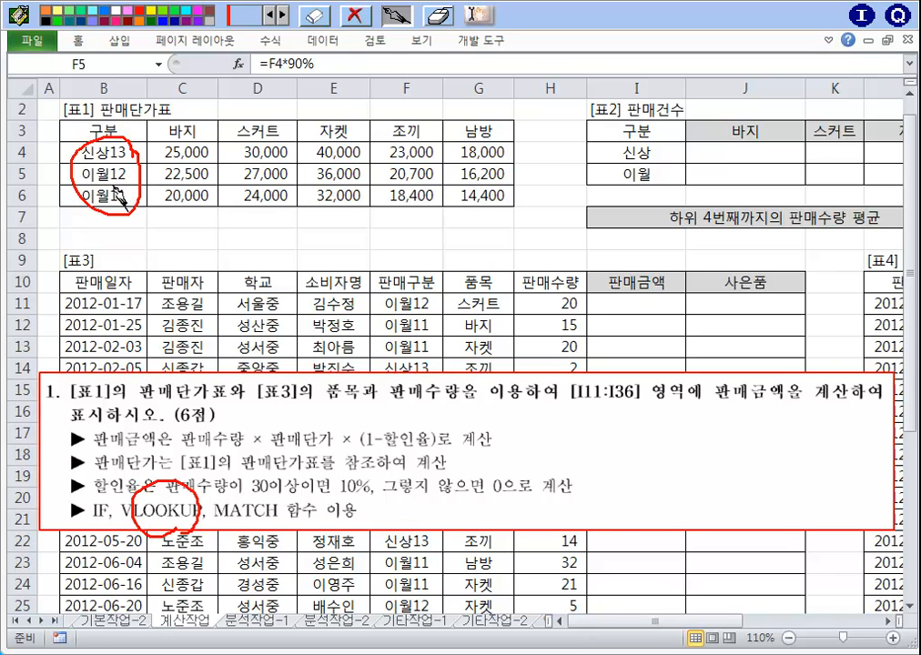
{"action": "left_click_drag", "start_coordinate": [419, 312], "coordinate": [424, 273]}
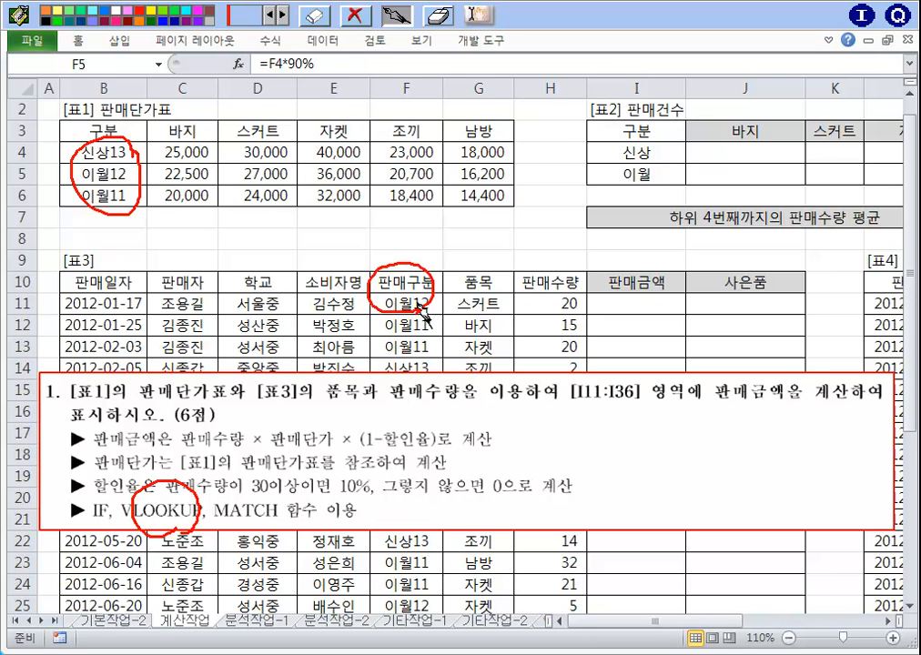
{"action": "mouse_move", "coordinate": [383, 238]}
{"action": "left_mouse_down"}
{"action": "mouse_move", "coordinate": [428, 262]}
{"action": "mouse_move", "coordinate": [455, 262]}
{"action": "mouse_move", "coordinate": [468, 246]}
{"action": "mouse_move", "coordinate": [468, 264]}
{"action": "left_mouse_up"}
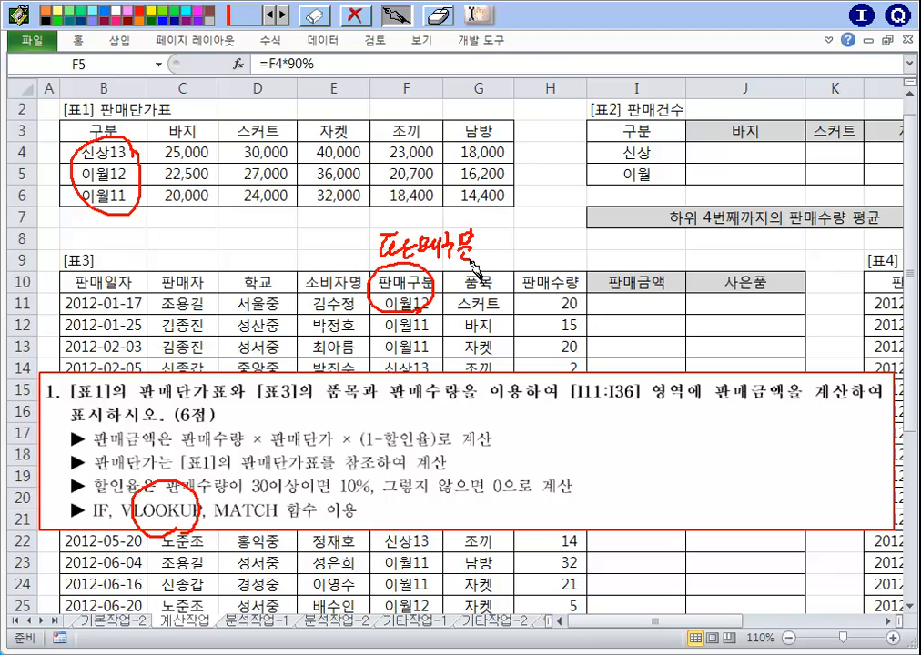
Step: Mark 품목, 판매수량 and 판매단가표 in the task, and draw an arrow from 판매구분 to the 구분 entries of 표1 with a V/H note
{"action": "left_click_drag", "start_coordinate": [348, 376], "coordinate": [340, 402]}
{"action": "left_click_drag", "start_coordinate": [400, 382], "coordinate": [439, 399]}
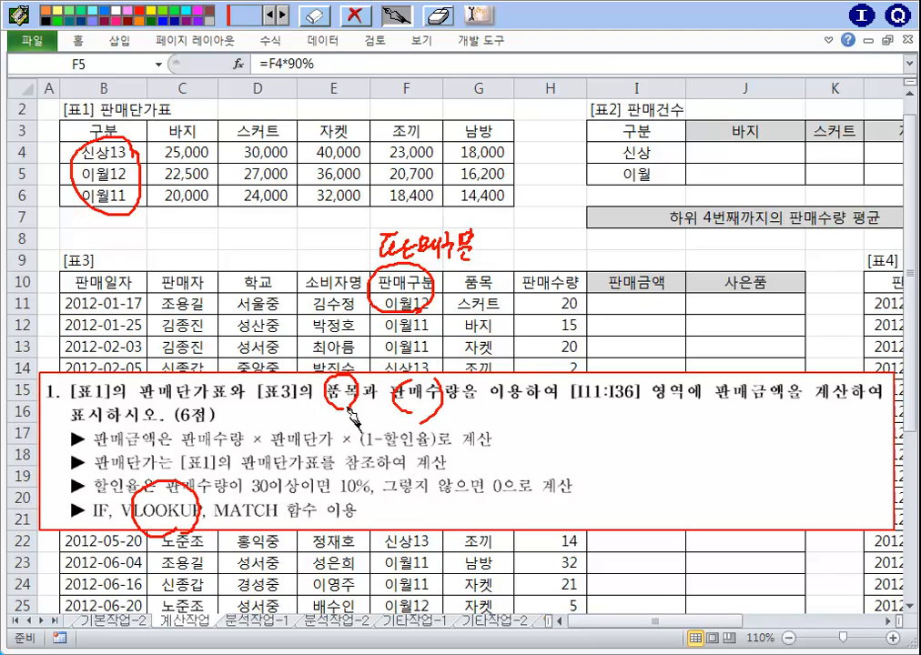
{"action": "left_click_drag", "start_coordinate": [158, 398], "coordinate": [218, 395]}
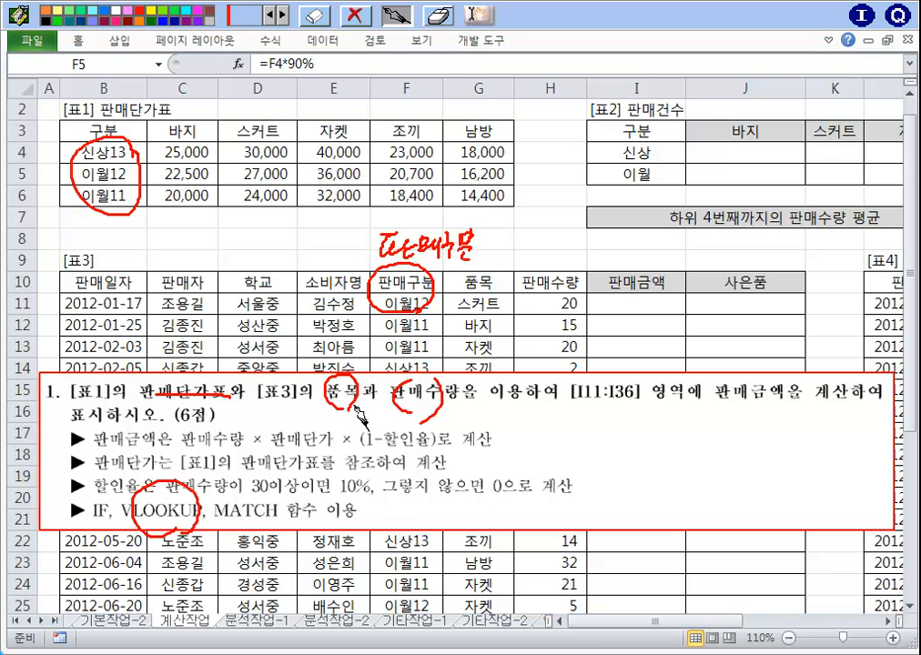
{"action": "mouse_move", "coordinate": [406, 211]}
{"action": "left_mouse_down"}
{"action": "mouse_move", "coordinate": [323, 195]}
{"action": "mouse_move", "coordinate": [137, 232]}
{"action": "mouse_move", "coordinate": [123, 182]}
{"action": "mouse_move", "coordinate": [168, 218]}
{"action": "mouse_move", "coordinate": [205, 219]}
{"action": "mouse_move", "coordinate": [211, 247]}
{"action": "mouse_move", "coordinate": [214, 225]}
{"action": "mouse_move", "coordinate": [228, 242]}
{"action": "left_mouse_up"}
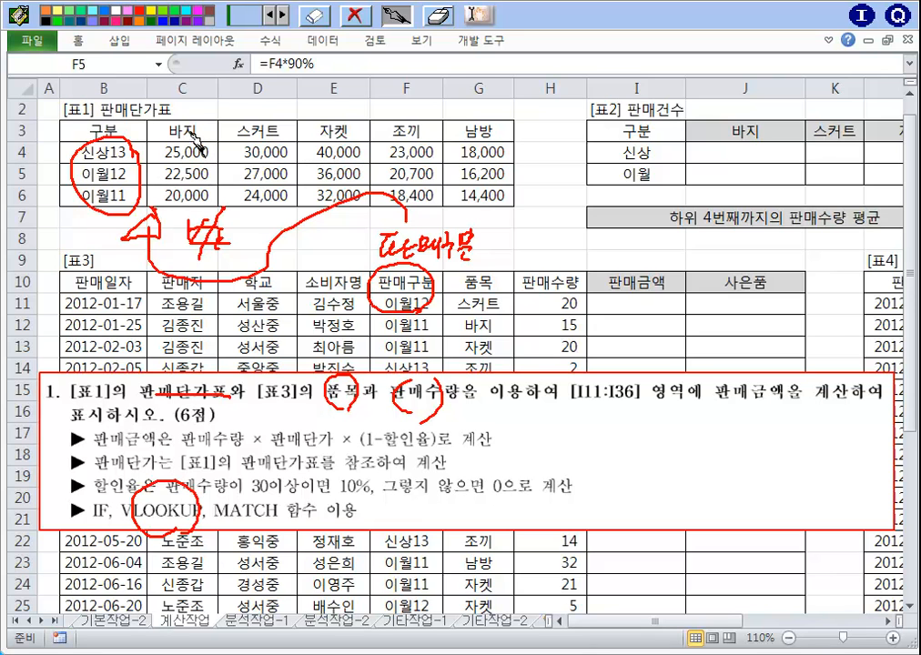
Step: Number the 표1 item columns from 바지 to 남방 as 1 to 5 in green above their headers
{"action": "left_click_drag", "start_coordinate": [190, 96], "coordinate": [191, 113]}
{"action": "left_click_drag", "start_coordinate": [257, 104], "coordinate": [274, 116]}
{"action": "left_click_drag", "start_coordinate": [328, 102], "coordinate": [333, 118]}
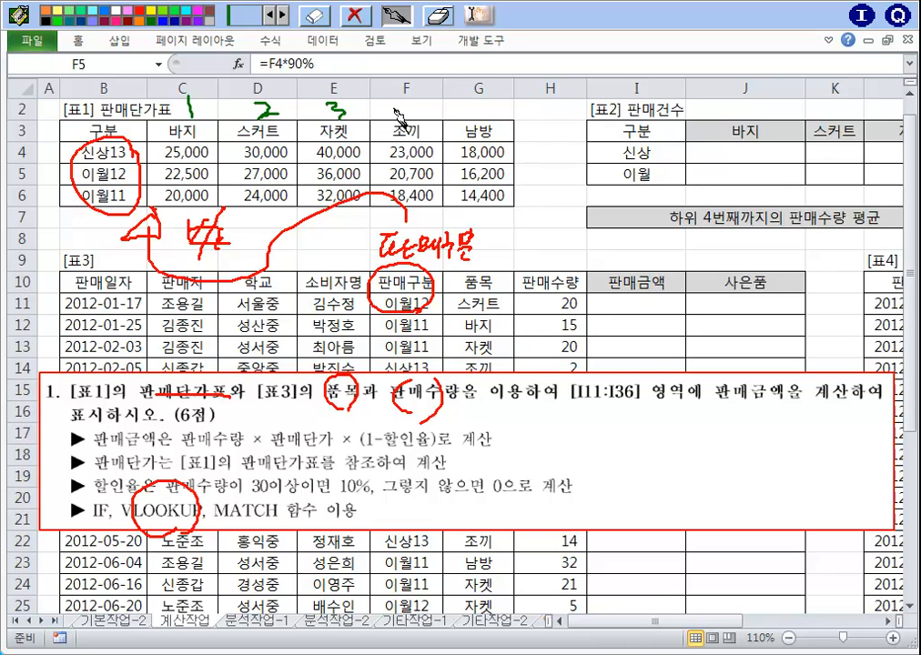
{"action": "left_click_drag", "start_coordinate": [393, 102], "coordinate": [409, 118]}
{"action": "left_click_drag", "start_coordinate": [473, 106], "coordinate": [482, 113]}
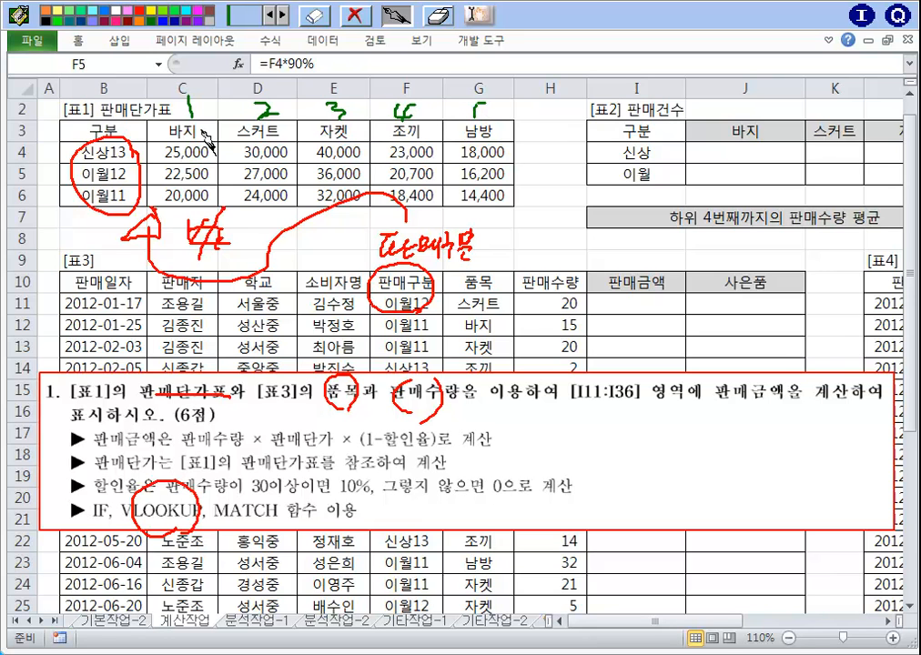
Step: Draw green arrows from the 구분 column of 표1 to the numbered item columns
{"action": "mouse_move", "coordinate": [116, 105]}
{"action": "left_mouse_down"}
{"action": "mouse_move", "coordinate": [262, 82]}
{"action": "mouse_move", "coordinate": [264, 91]}
{"action": "mouse_move", "coordinate": [290, 77]}
{"action": "mouse_move", "coordinate": [334, 98]}
{"action": "left_mouse_up"}
{"action": "left_click_drag", "start_coordinate": [335, 88], "coordinate": [319, 99]}
{"action": "left_click_drag", "start_coordinate": [145, 100], "coordinate": [395, 86]}
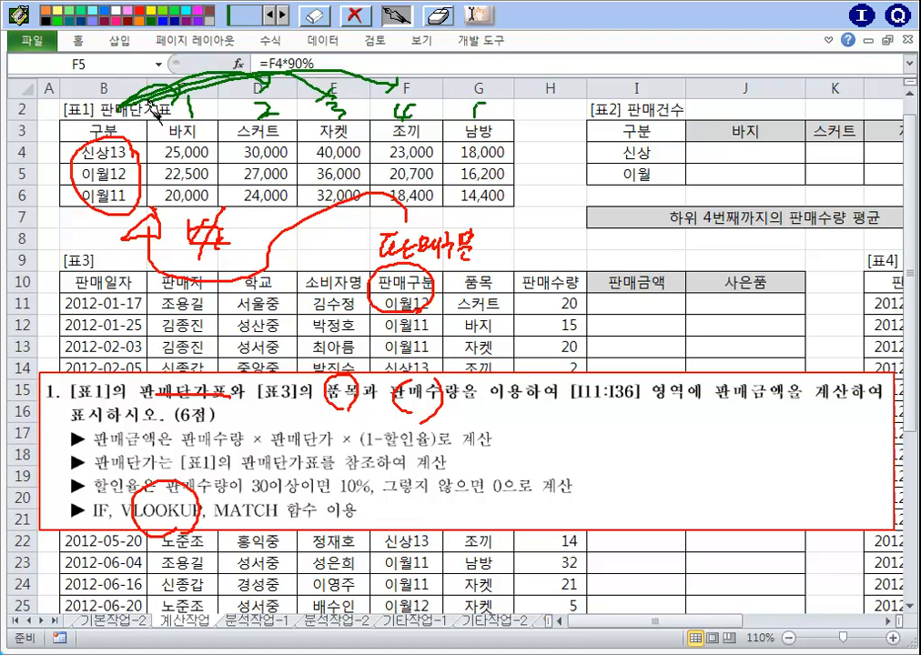
{"action": "left_click_drag", "start_coordinate": [125, 98], "coordinate": [455, 88]}
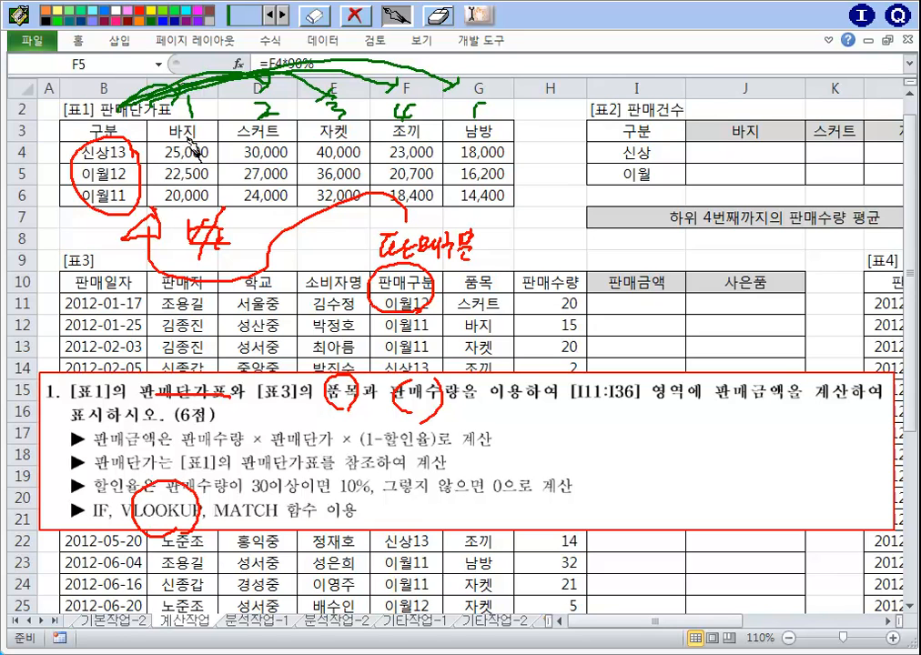
Step: Mark off the 바지 column of 표1, circle its 신상13 price, add green notes around the headers, and clear all annotations
{"action": "left_click_drag", "start_coordinate": [216, 115], "coordinate": [219, 214]}
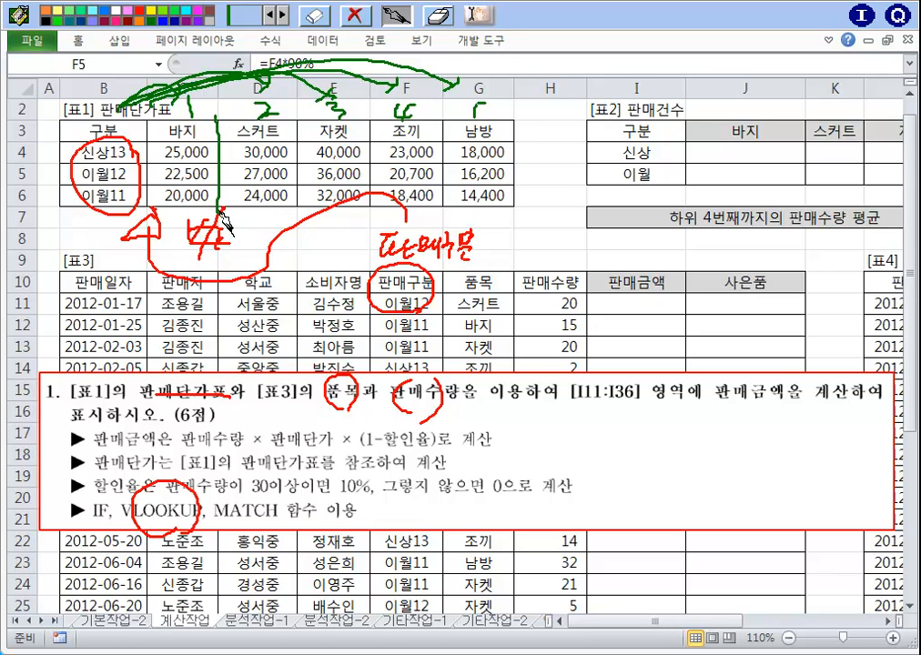
{"action": "left_click_drag", "start_coordinate": [187, 137], "coordinate": [190, 137]}
{"action": "mouse_move", "coordinate": [173, 182]}
{"action": "left_mouse_down"}
{"action": "mouse_move", "coordinate": [182, 185]}
{"action": "mouse_move", "coordinate": [178, 211]}
{"action": "mouse_move", "coordinate": [192, 219]}
{"action": "left_mouse_up"}
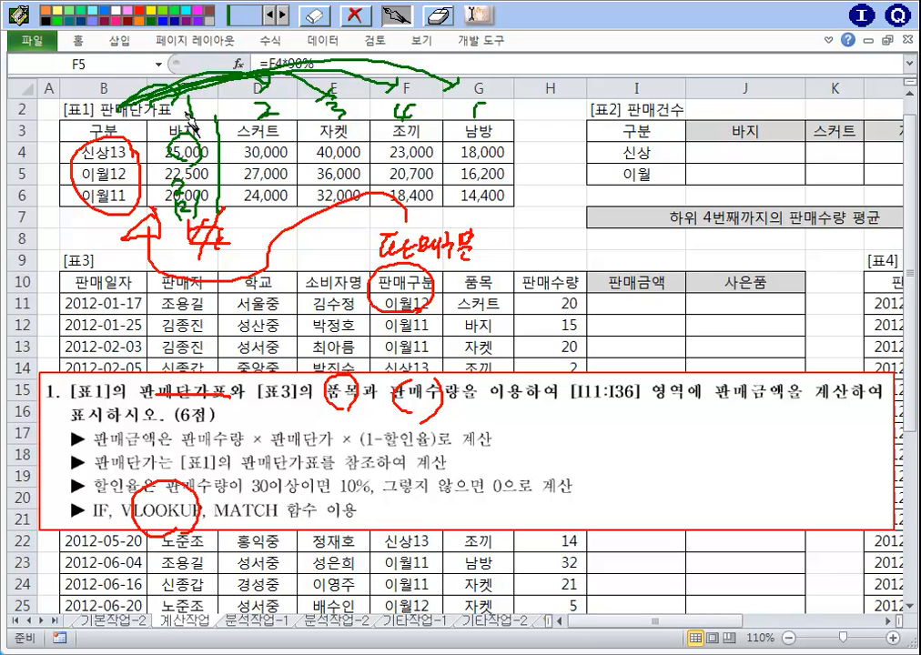
{"action": "mouse_move", "coordinate": [126, 104]}
{"action": "left_mouse_down"}
{"action": "mouse_move", "coordinate": [233, 111]}
{"action": "mouse_move", "coordinate": [247, 92]}
{"action": "mouse_move", "coordinate": [273, 125]}
{"action": "left_mouse_up"}
{"action": "left_click_drag", "start_coordinate": [360, 108], "coordinate": [386, 122]}
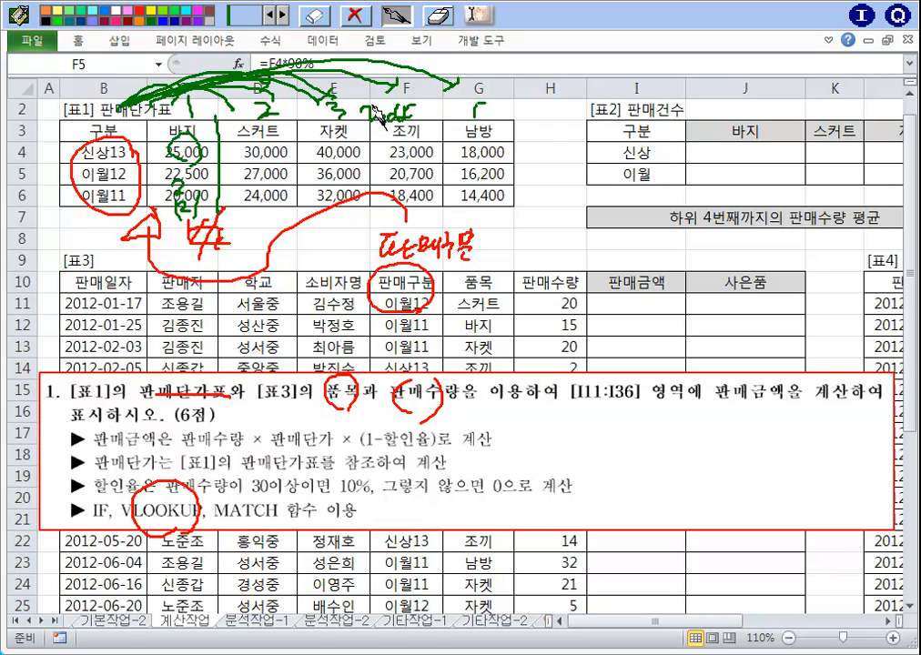
{"action": "left_click", "coordinate": [439, 15]}
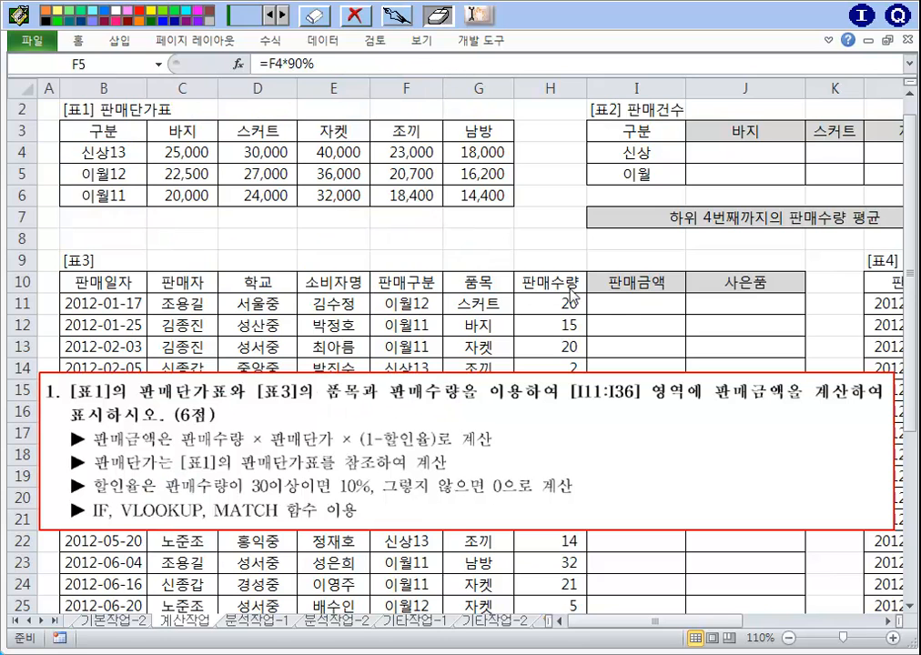
Step: Begin the 판매금액 formula in I11 with =H11*판매단가*(1-, using 판매단가 as a placeholder for the unit price
{"action": "mouse_move", "coordinate": [603, 302]}
{"action": "left_mouse_down"}
{"action": "mouse_move", "coordinate": [611, 318]}
{"action": "mouse_move", "coordinate": [606, 299]}
{"action": "left_mouse_up"}
{"action": "type", "text": "="}
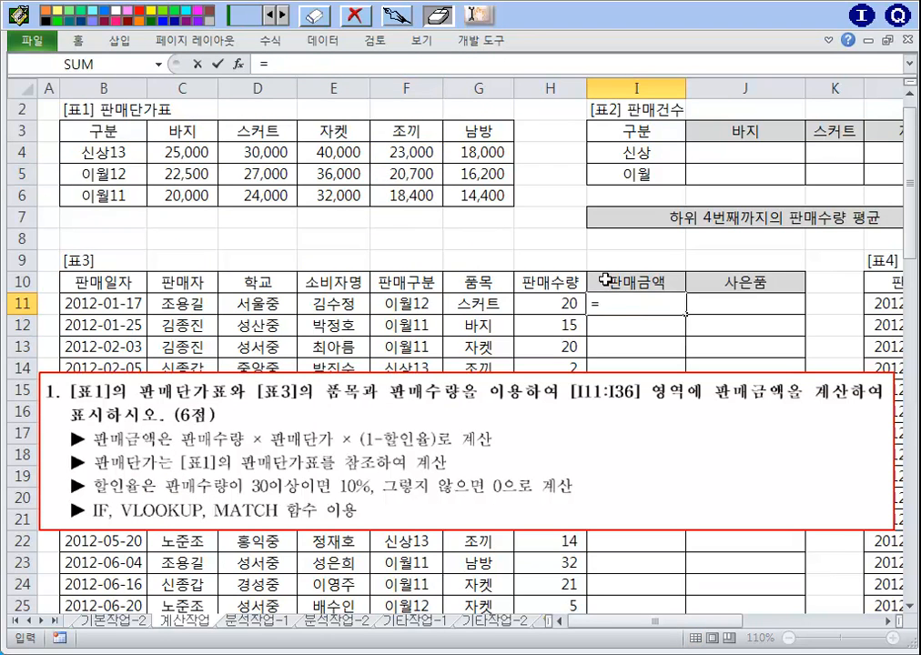
{"action": "left_click", "coordinate": [541, 304]}
{"action": "type", "text": "*"}
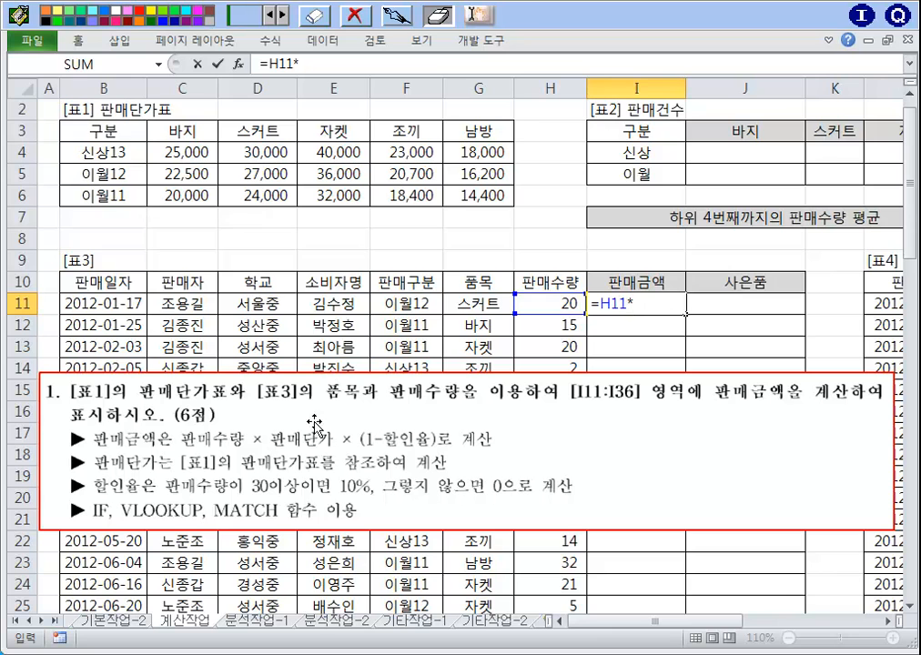
{"action": "type", "text": "판매단ㄱ"}
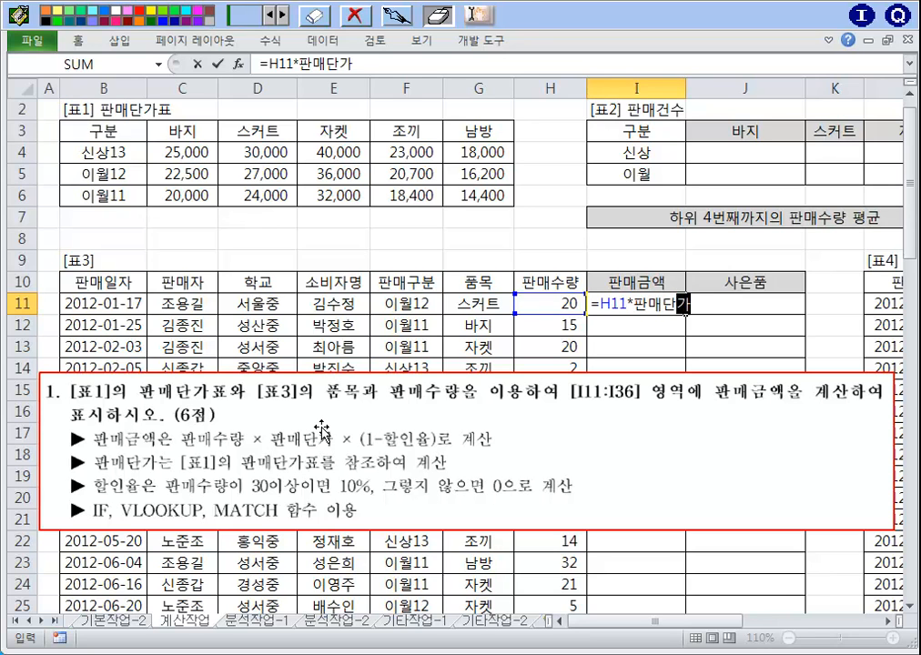
{"action": "type", "text": "*"}
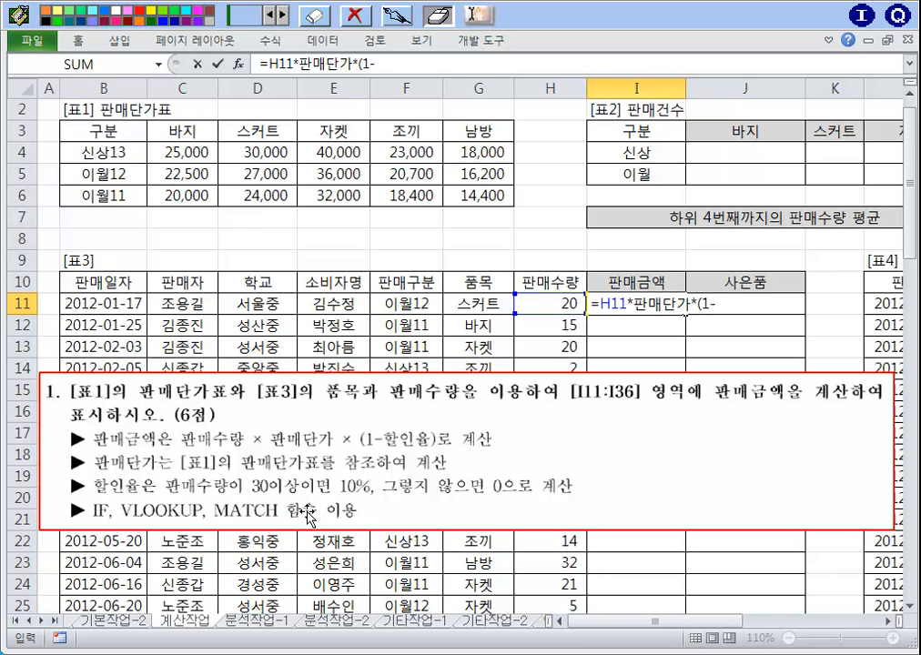
Step: Complete the discount part of the I11 formula with IF(H11>=30,10%,0) and close both parentheses
{"action": "type", "text": "IF"}
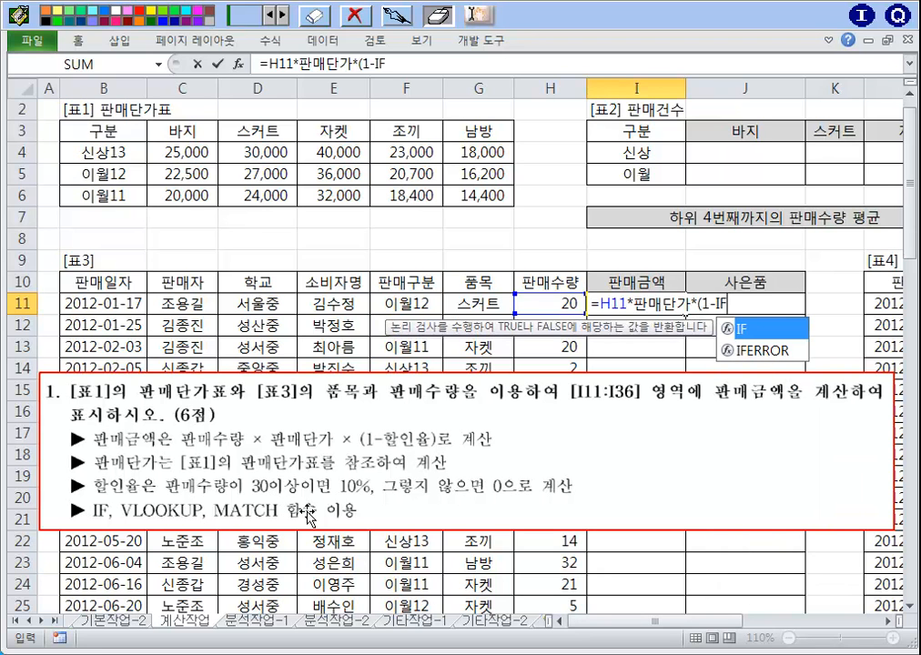
{"action": "type", "text": "("}
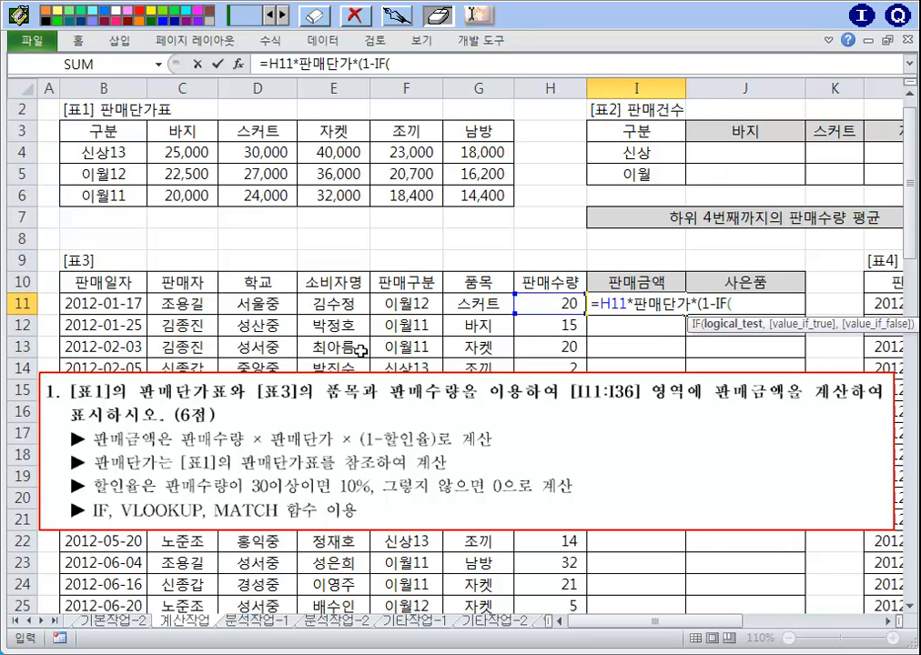
{"action": "left_click", "coordinate": [541, 324]}
{"action": "left_click", "coordinate": [540, 305]}
{"action": "type", "text": ">"}
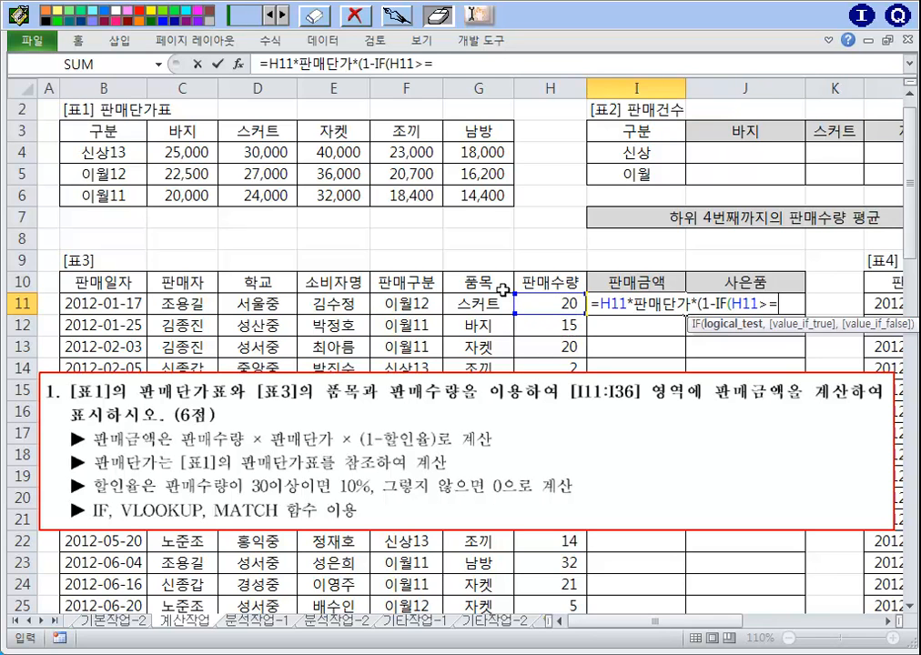
{"action": "type", "text": "=30,"}
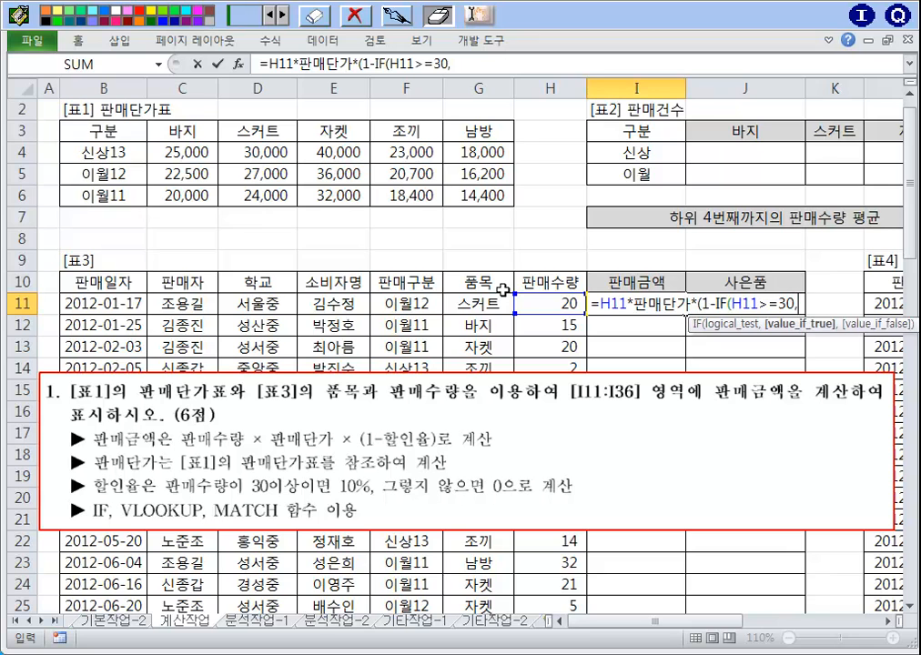
{"action": "type", "text": "10%,0"}
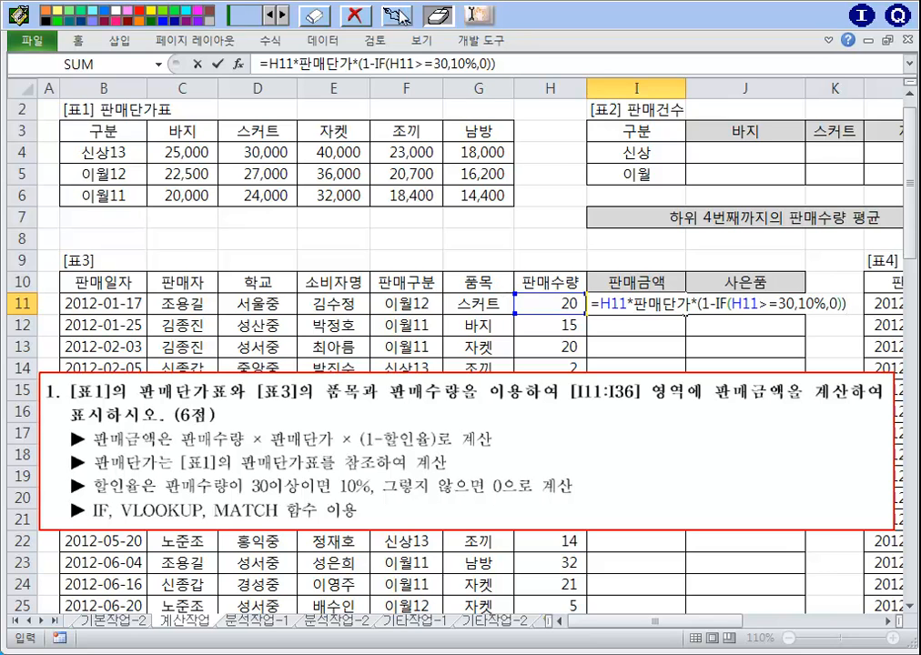
Step: Underline the parentheses around the discount expression and the 판매단가 placeholder in the I11 formula, and clear the marks
{"action": "left_click", "coordinate": [399, 11]}
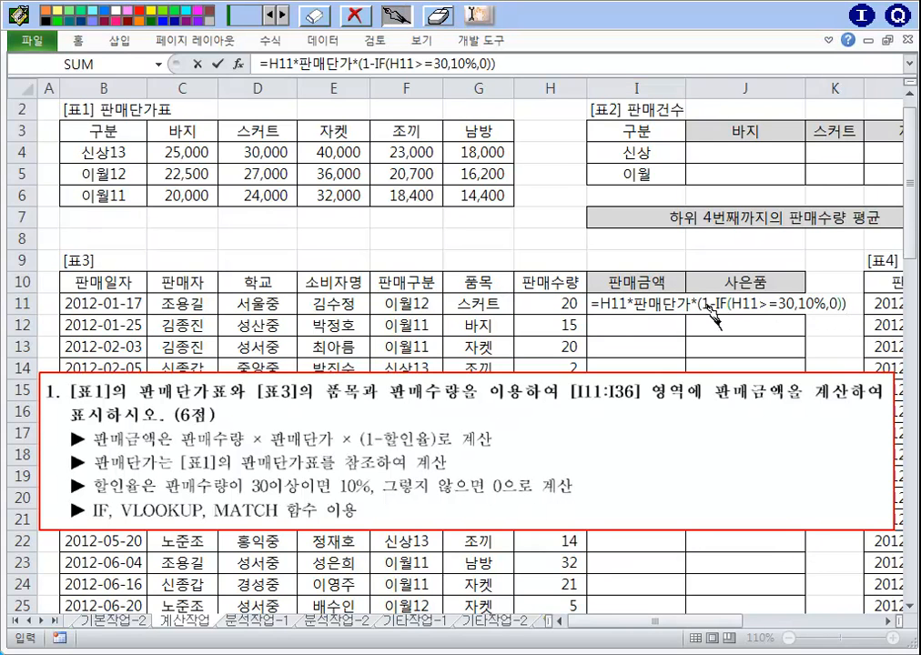
{"action": "left_click_drag", "start_coordinate": [695, 314], "coordinate": [705, 315]}
{"action": "left_click_drag", "start_coordinate": [833, 313], "coordinate": [848, 316]}
{"action": "left_click", "coordinate": [393, 15]}
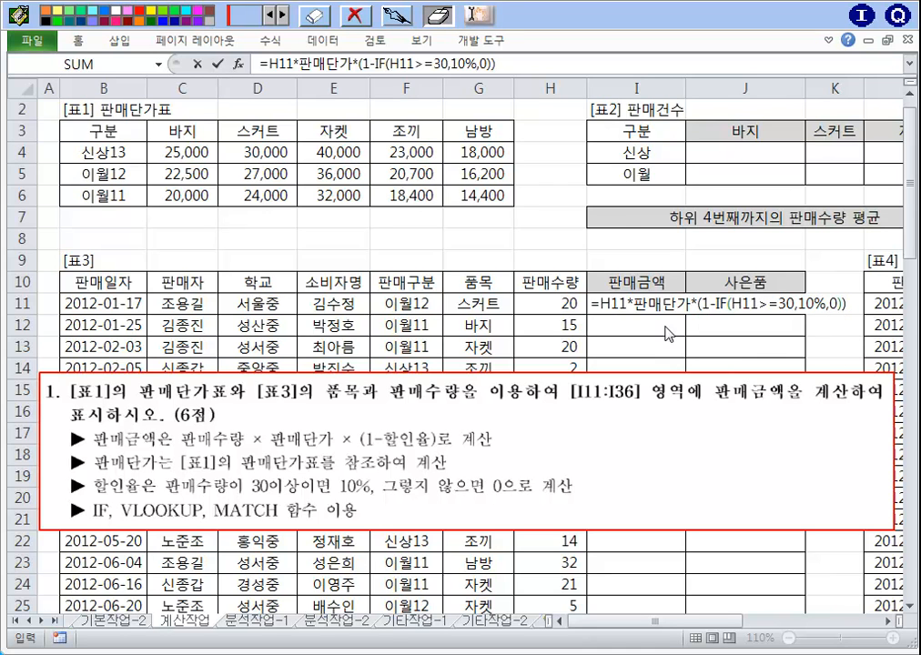
{"action": "left_click", "coordinate": [410, 16]}
{"action": "left_click_drag", "start_coordinate": [633, 314], "coordinate": [675, 317]}
{"action": "left_click", "coordinate": [438, 16]}
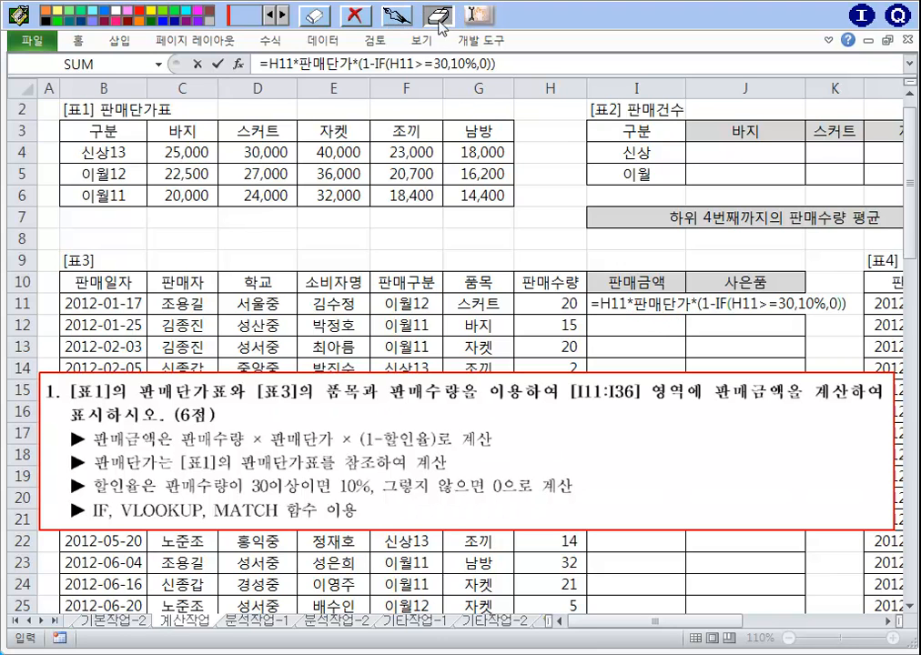
Step: Delete the 판매단가 placeholder between the two asterisks of the I11 formula
{"action": "left_click", "coordinate": [636, 305]}
{"action": "left_click_drag", "start_coordinate": [634, 305], "coordinate": [685, 311]}
{"action": "key", "text": "Delete"}
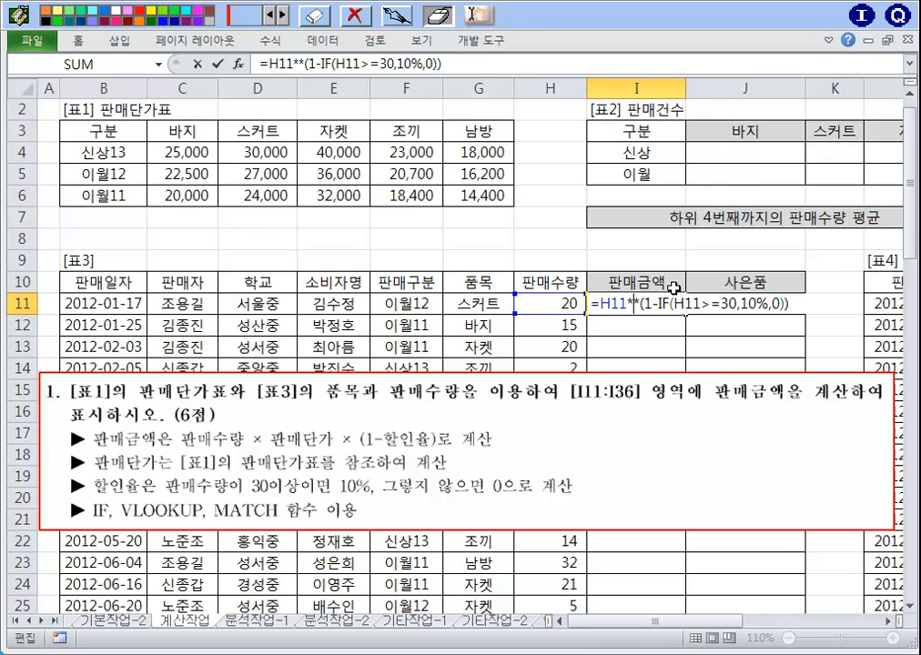
Step: Sketch a red diagram over the sheet leading from "match" to V for VLOOKUP, and clear it
{"action": "left_click", "coordinate": [397, 16]}
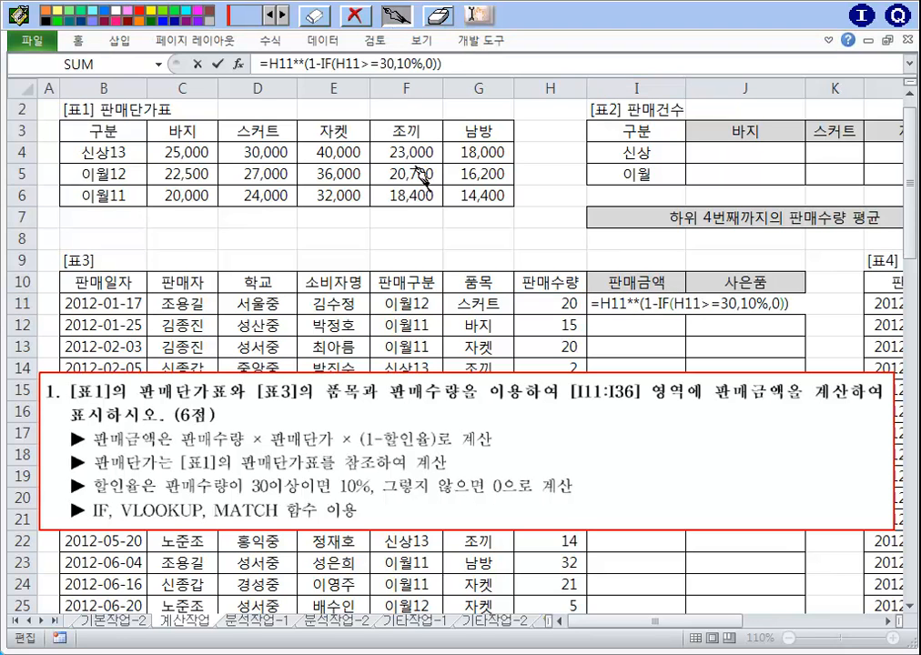
{"action": "mouse_move", "coordinate": [391, 130]}
{"action": "left_mouse_down"}
{"action": "mouse_move", "coordinate": [376, 189]}
{"action": "mouse_move", "coordinate": [398, 185]}
{"action": "mouse_move", "coordinate": [411, 159]}
{"action": "mouse_move", "coordinate": [458, 143]}
{"action": "left_mouse_up"}
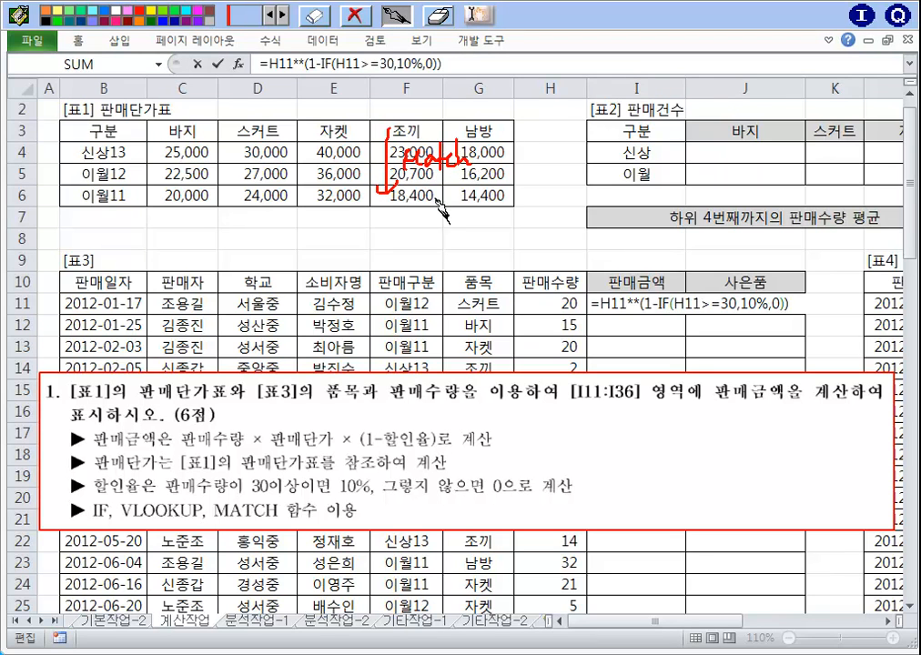
{"action": "mouse_move", "coordinate": [405, 212]}
{"action": "left_mouse_down"}
{"action": "mouse_move", "coordinate": [440, 214]}
{"action": "mouse_move", "coordinate": [386, 259]}
{"action": "mouse_move", "coordinate": [398, 246]}
{"action": "left_mouse_up"}
{"action": "mouse_move", "coordinate": [369, 270]}
{"action": "left_mouse_down"}
{"action": "mouse_move", "coordinate": [382, 282]}
{"action": "mouse_move", "coordinate": [408, 278]}
{"action": "left_mouse_up"}
{"action": "mouse_move", "coordinate": [441, 211]}
{"action": "left_mouse_down"}
{"action": "mouse_move", "coordinate": [459, 205]}
{"action": "mouse_move", "coordinate": [472, 230]}
{"action": "mouse_move", "coordinate": [483, 225]}
{"action": "left_mouse_up"}
{"action": "mouse_move", "coordinate": [453, 260]}
{"action": "left_mouse_down"}
{"action": "mouse_move", "coordinate": [489, 226]}
{"action": "mouse_move", "coordinate": [524, 250]}
{"action": "left_mouse_up"}
{"action": "mouse_move", "coordinate": [459, 266]}
{"action": "left_mouse_down"}
{"action": "mouse_move", "coordinate": [513, 255]}
{"action": "mouse_move", "coordinate": [481, 238]}
{"action": "mouse_move", "coordinate": [481, 280]}
{"action": "left_mouse_up"}
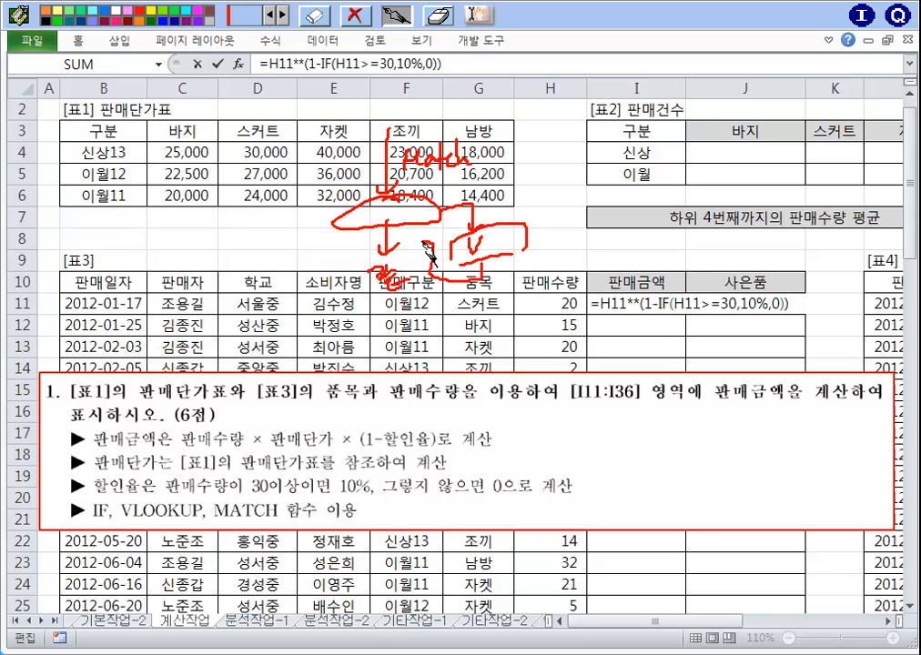
{"action": "left_click", "coordinate": [439, 18]}
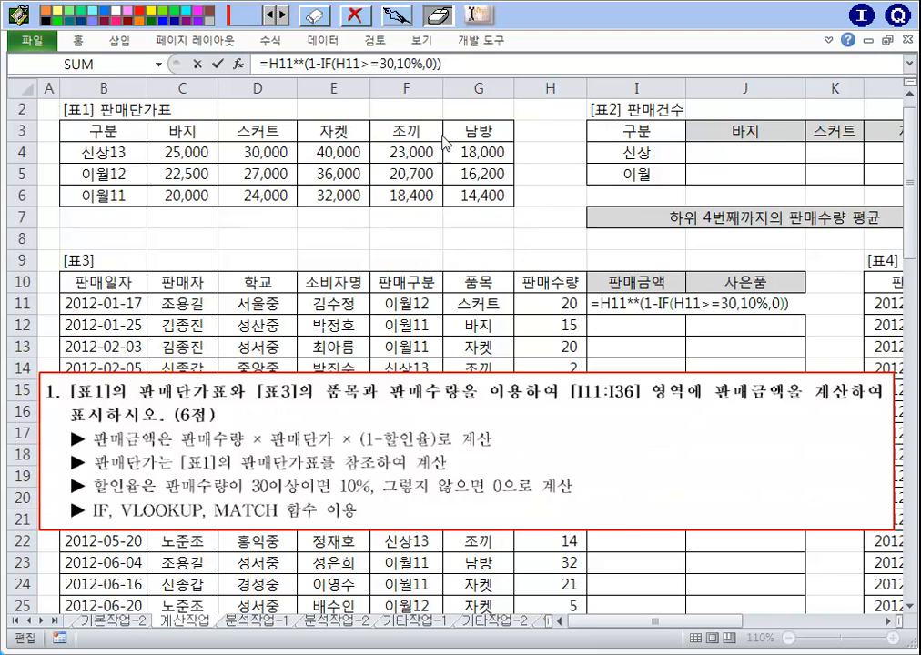
Step: Insert the VLOOKUP function between the two asterisks of the I11 formula
{"action": "left_click", "coordinate": [635, 303]}
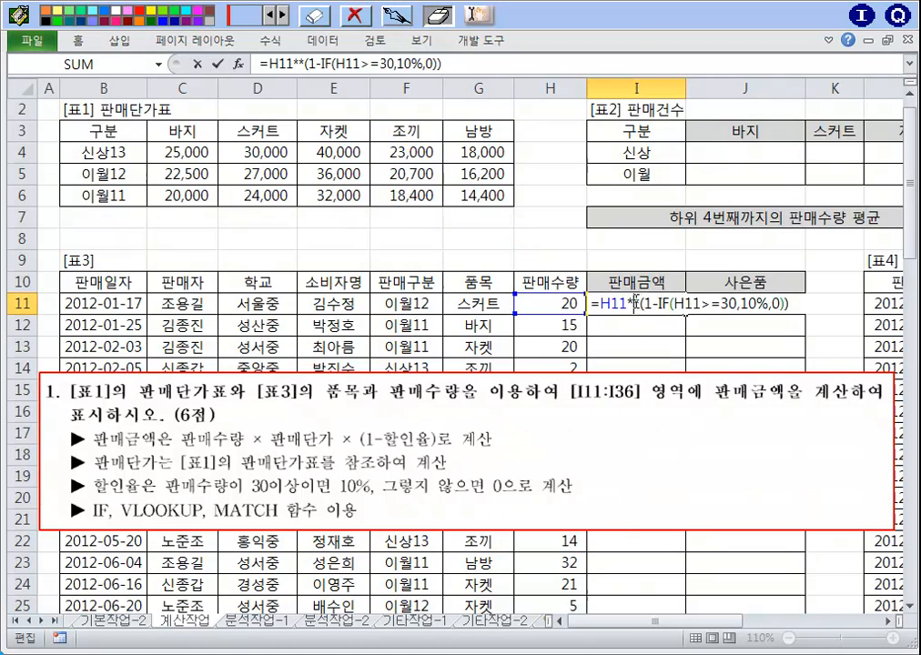
{"action": "type", "text": "vlo"}
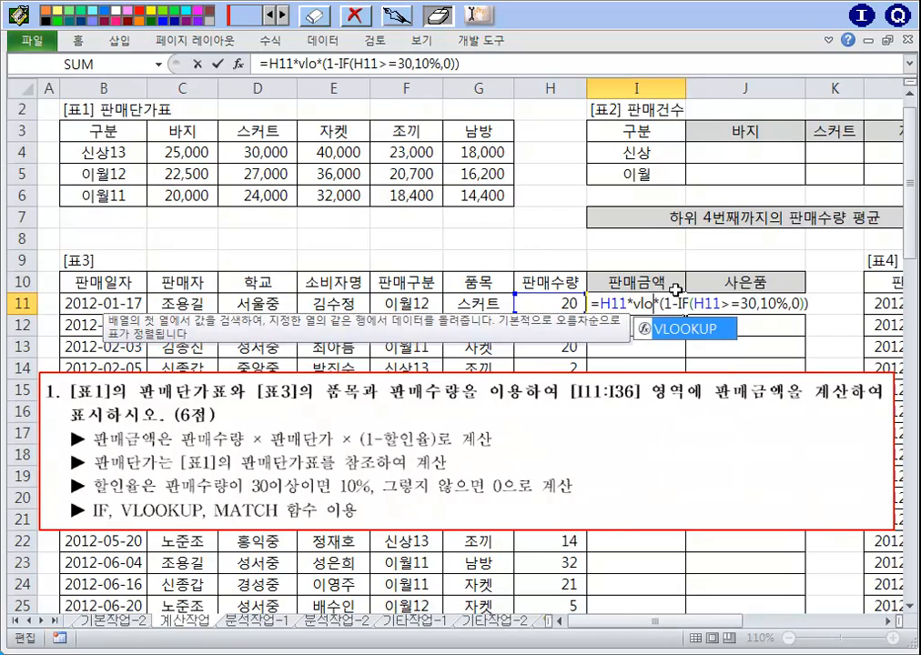
{"action": "key", "text": "Tab"}
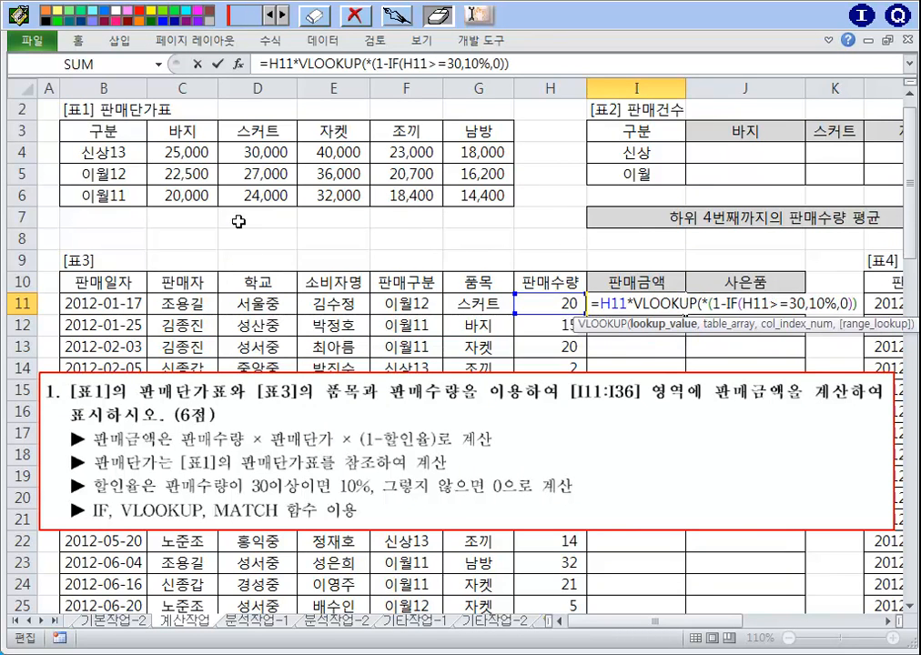
Step: Circle 스커트 in G11, underline the 바지 to 자켓 headers of 표1, write "H" above them, and clear the marks
{"action": "left_click", "coordinate": [394, 18]}
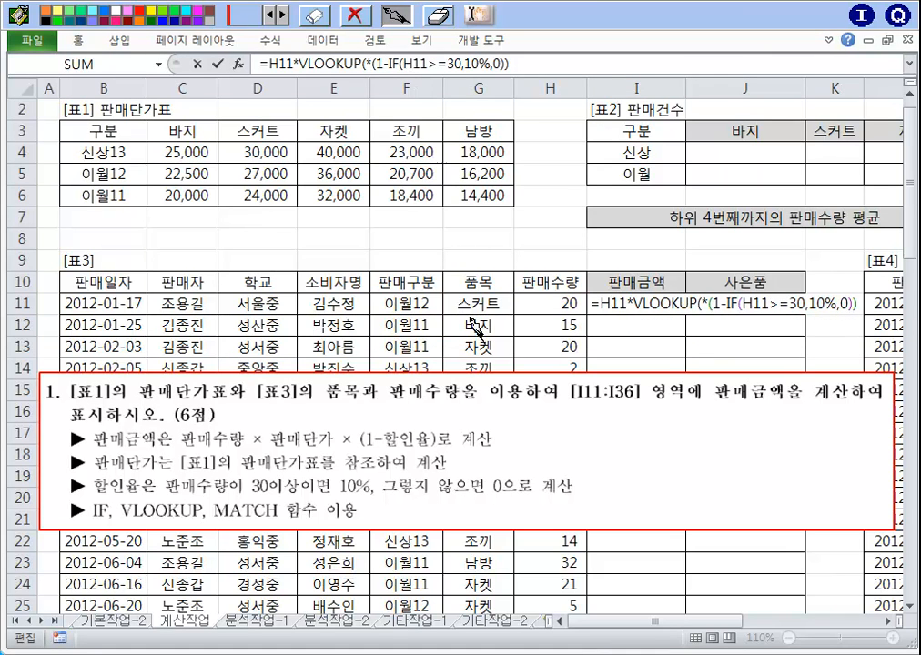
{"action": "left_click_drag", "start_coordinate": [483, 282], "coordinate": [503, 300]}
{"action": "left_click_drag", "start_coordinate": [184, 147], "coordinate": [351, 140]}
{"action": "left_click_drag", "start_coordinate": [326, 89], "coordinate": [327, 120]}
{"action": "mouse_move", "coordinate": [328, 104]}
{"action": "left_mouse_down"}
{"action": "mouse_move", "coordinate": [337, 102]}
{"action": "mouse_move", "coordinate": [340, 117]}
{"action": "left_mouse_up"}
{"action": "left_click_drag", "start_coordinate": [351, 88], "coordinate": [351, 117]}
{"action": "left_click", "coordinate": [366, 106]}
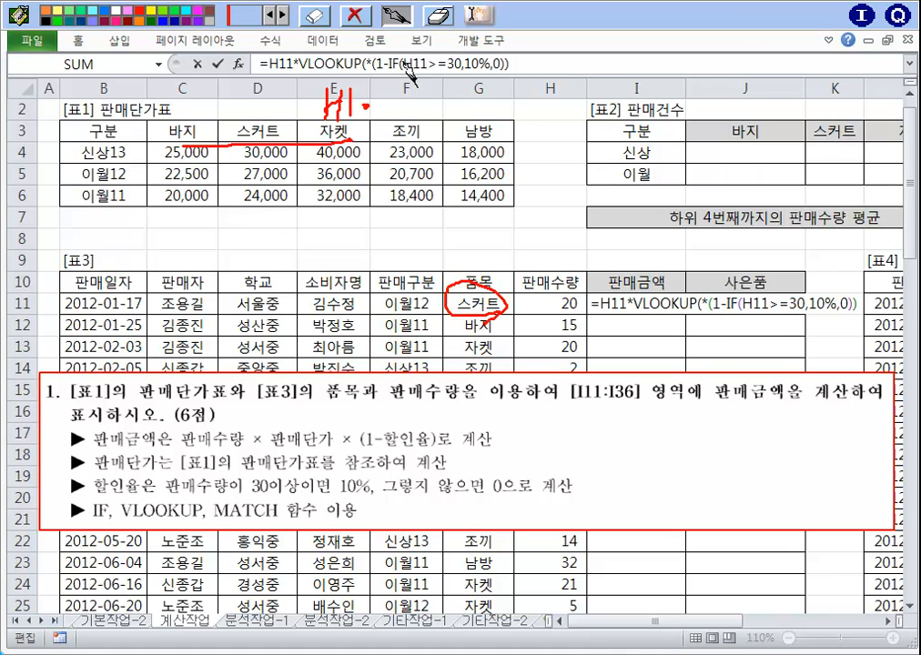
{"action": "left_click", "coordinate": [437, 17]}
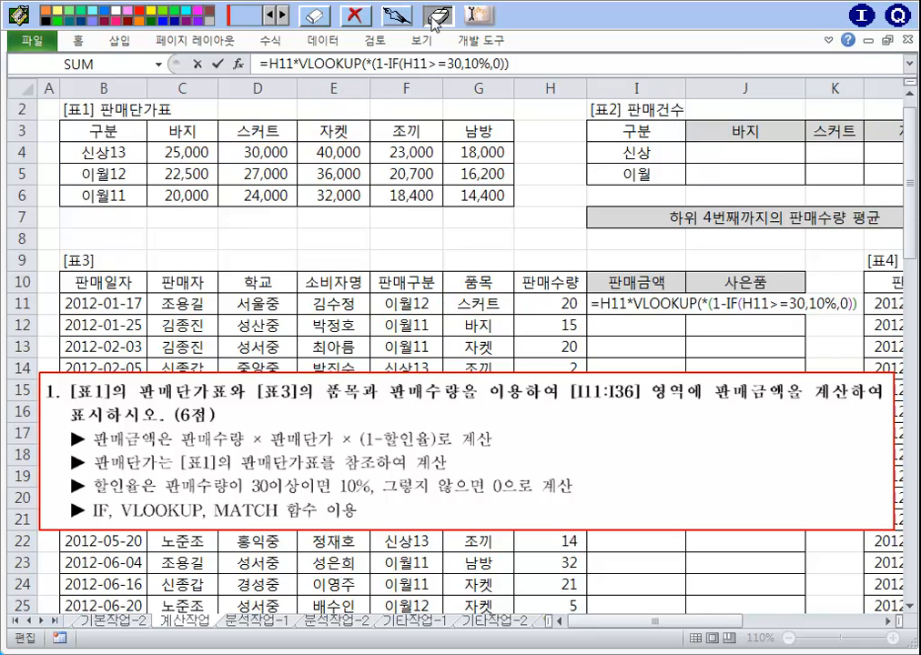
Step: Set the 판매구분 cell F11 as the lookup value of VLOOKUP in the I11 formula
{"action": "left_click", "coordinate": [707, 307]}
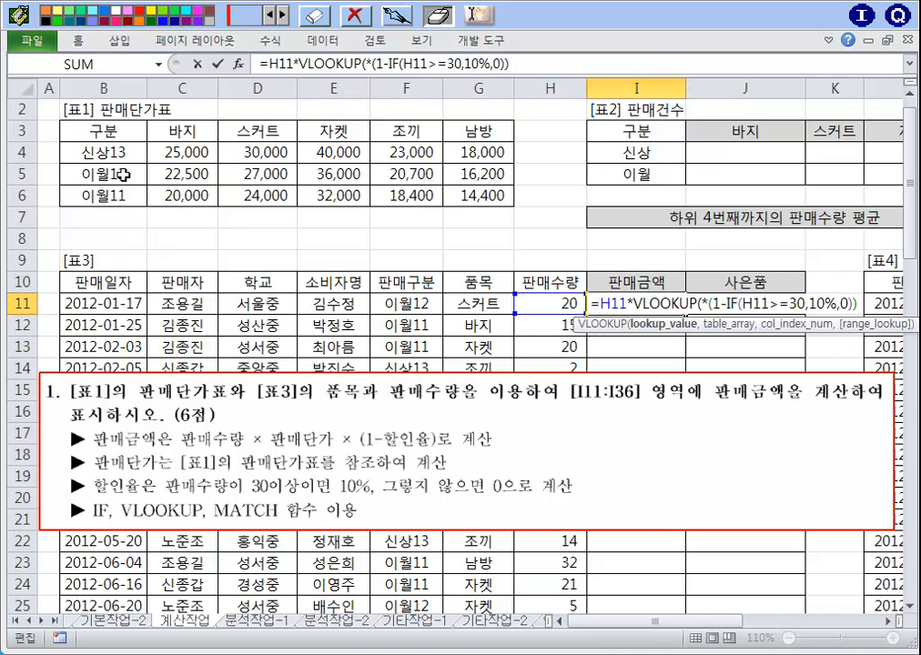
{"action": "left_click", "coordinate": [393, 300]}
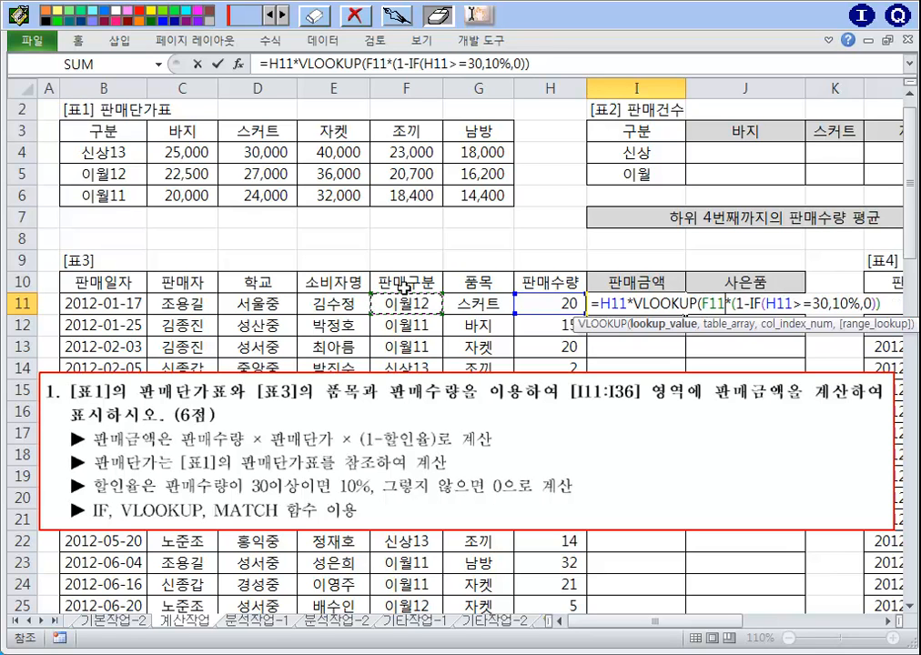
{"action": "type", "text": ","}
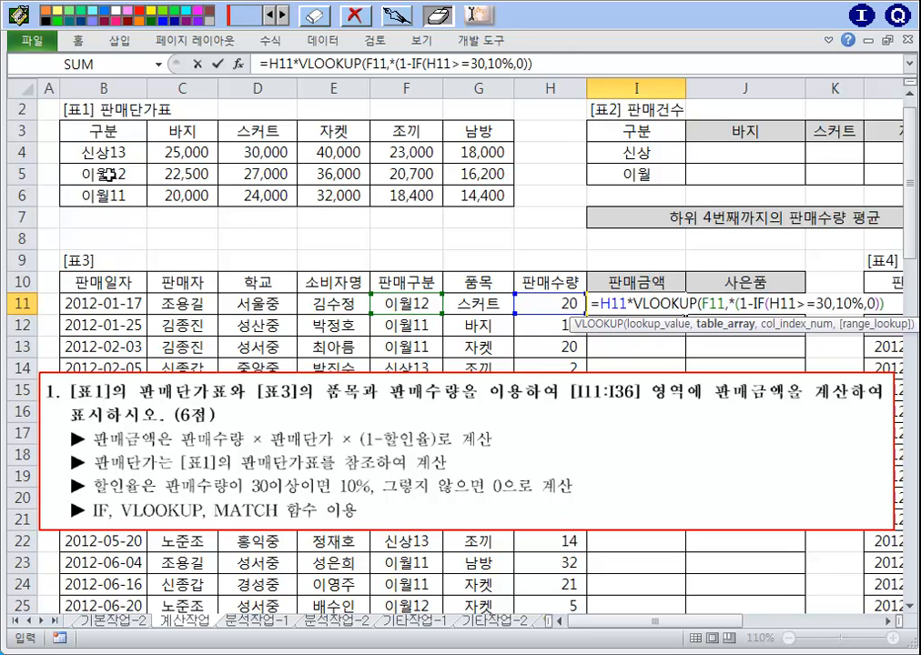
Step: Circle 이월12 in the 구분 column of 표1, and clear the mark
{"action": "left_click", "coordinate": [391, 16]}
{"action": "left_click_drag", "start_coordinate": [123, 177], "coordinate": [122, 185]}
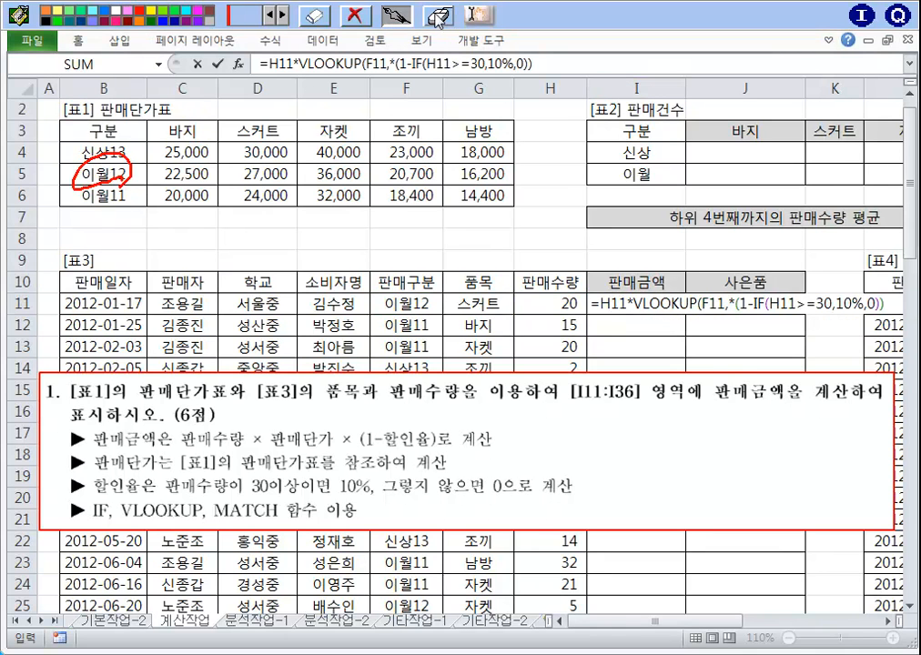
{"action": "left_click", "coordinate": [428, 22]}
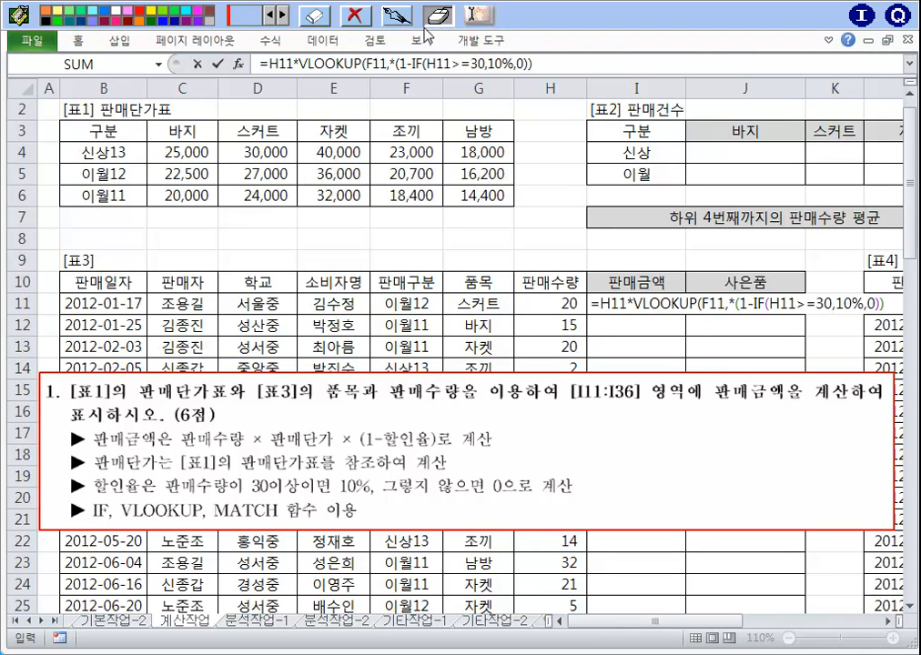
Step: Set B4:G6 as the VLOOKUP table array, and circle the 구분 entries of 표1 with a V mark below them
{"action": "left_click", "coordinate": [729, 306]}
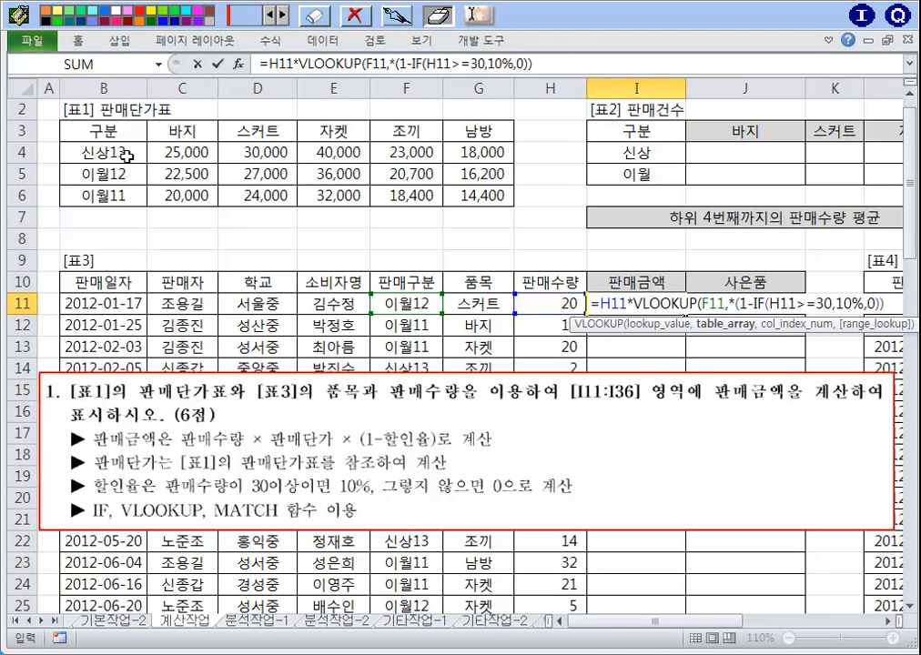
{"action": "left_click_drag", "start_coordinate": [107, 151], "coordinate": [490, 193]}
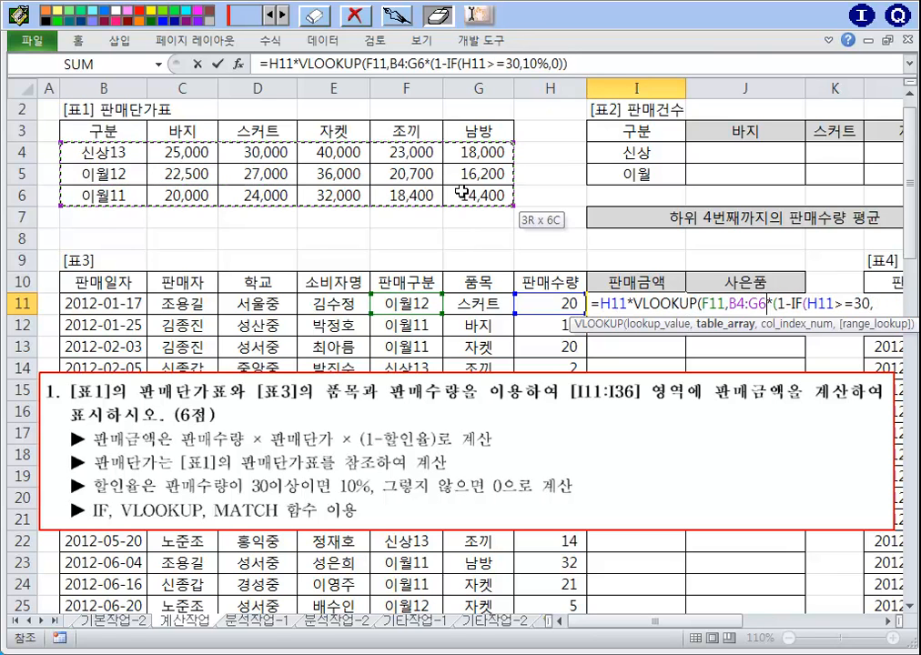
{"action": "left_click", "coordinate": [397, 18]}
{"action": "mouse_move", "coordinate": [109, 196]}
{"action": "left_mouse_down"}
{"action": "mouse_move", "coordinate": [83, 159]}
{"action": "mouse_move", "coordinate": [123, 177]}
{"action": "mouse_move", "coordinate": [114, 207]}
{"action": "mouse_move", "coordinate": [125, 234]}
{"action": "left_mouse_up"}
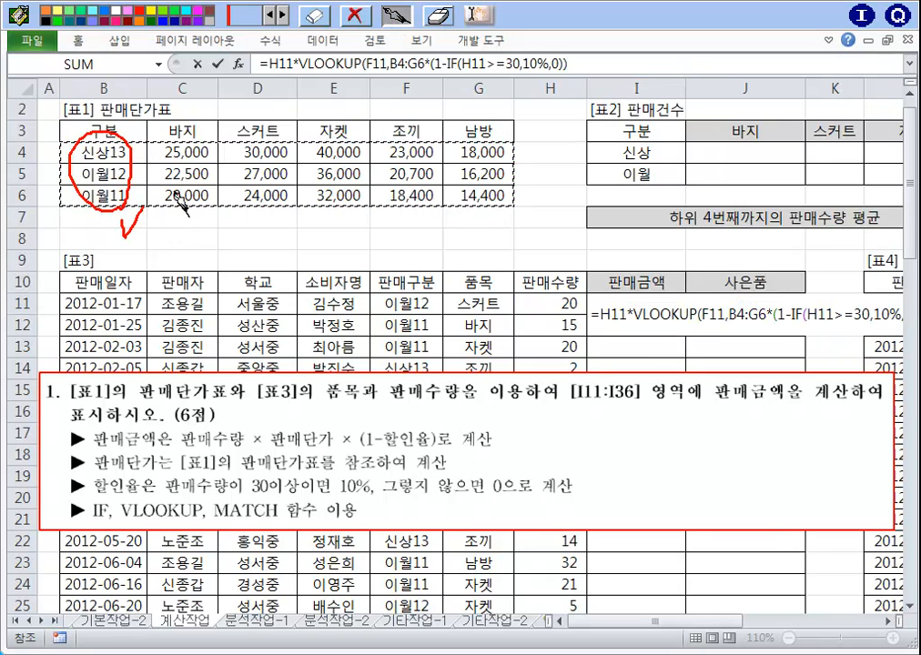
Step: Clear the marks, make the VLOOKUP table array absolute as $B$4:$G$6, and begin the column index argument
{"action": "left_click_drag", "start_coordinate": [150, 156], "coordinate": [172, 143]}
{"action": "left_click", "coordinate": [437, 18]}
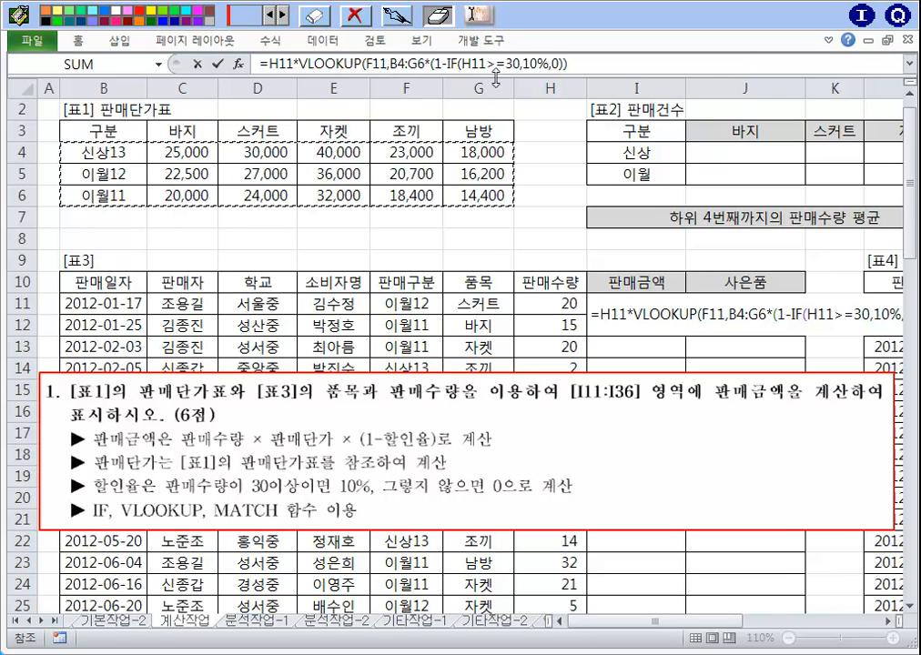
{"action": "left_click", "coordinate": [428, 64]}
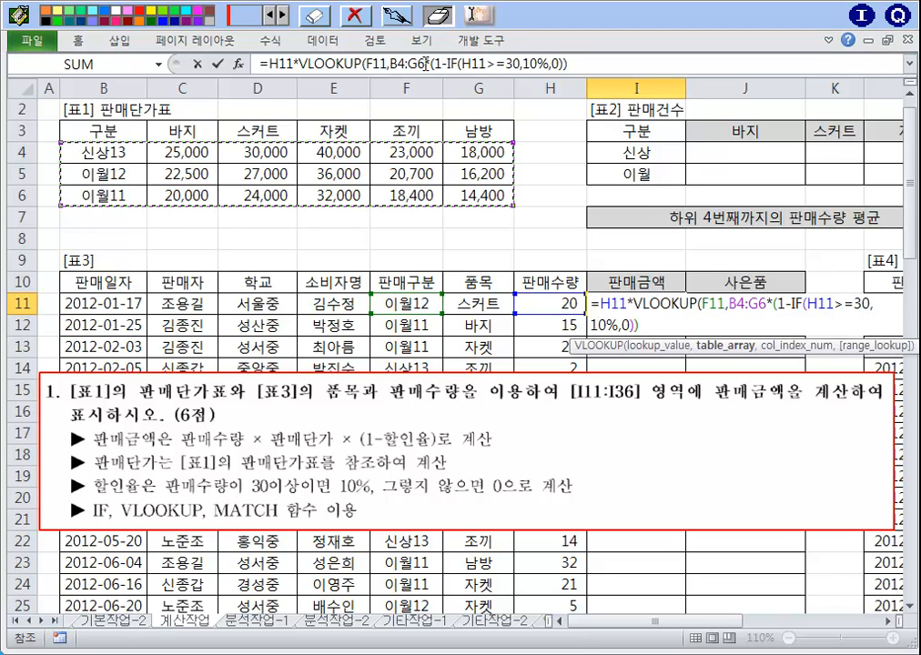
{"action": "key", "text": "F4"}
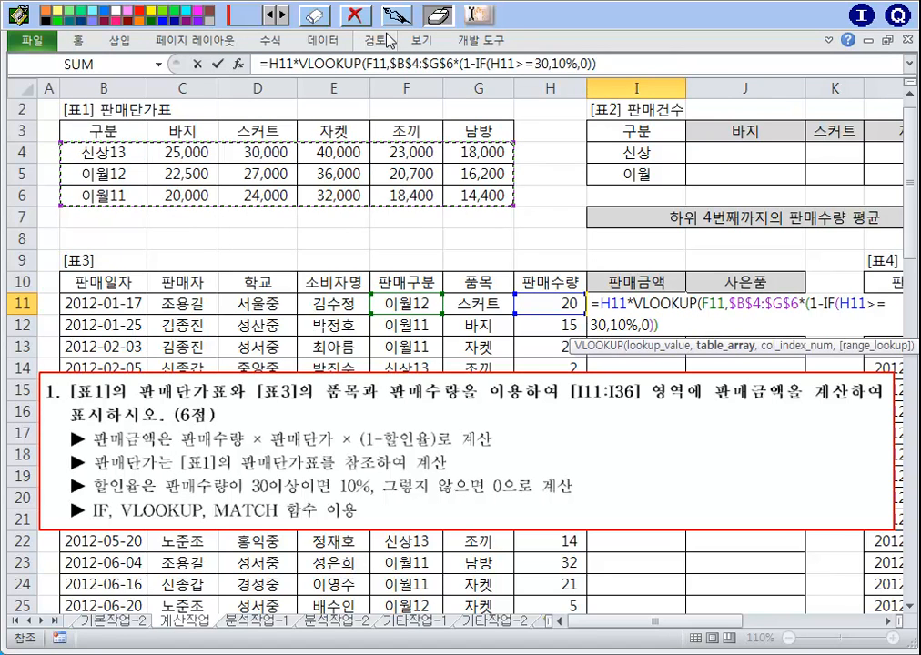
{"action": "type", "text": ","}
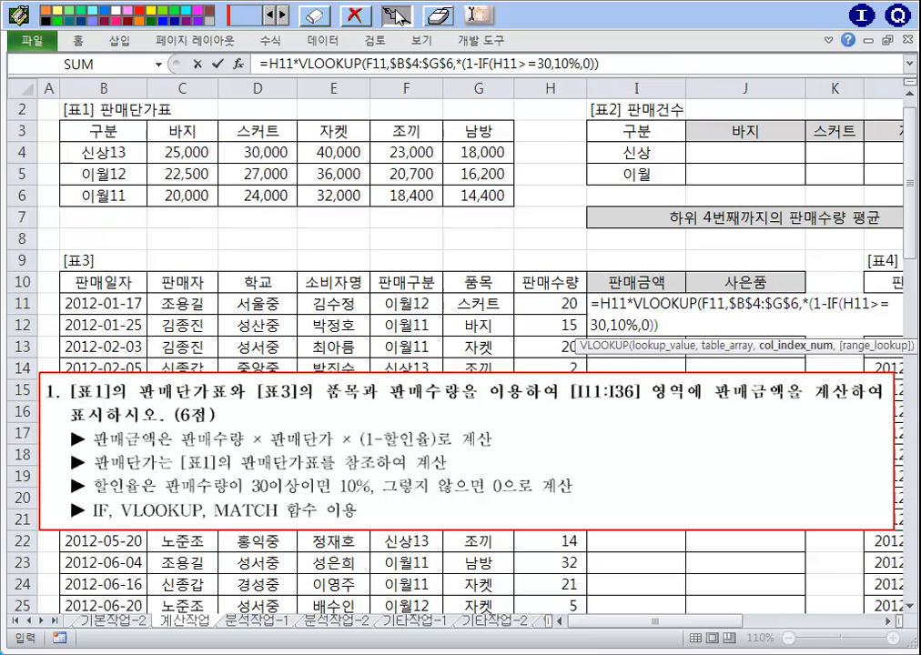
Step: Circle 스커트 in G11, draw red arrows from 구분 to the 스커트, 자켓 and 조끼 headers of 표1, and clear the marks
{"action": "left_click", "coordinate": [391, 13]}
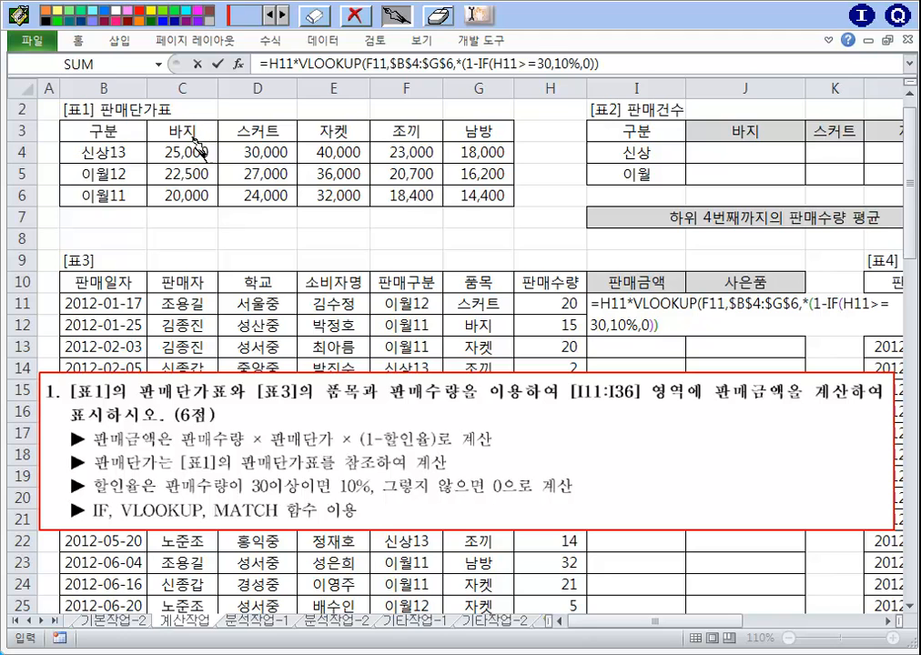
{"action": "mouse_move", "coordinate": [479, 316]}
{"action": "left_mouse_down"}
{"action": "mouse_move", "coordinate": [468, 316]}
{"action": "mouse_move", "coordinate": [488, 313]}
{"action": "left_mouse_up"}
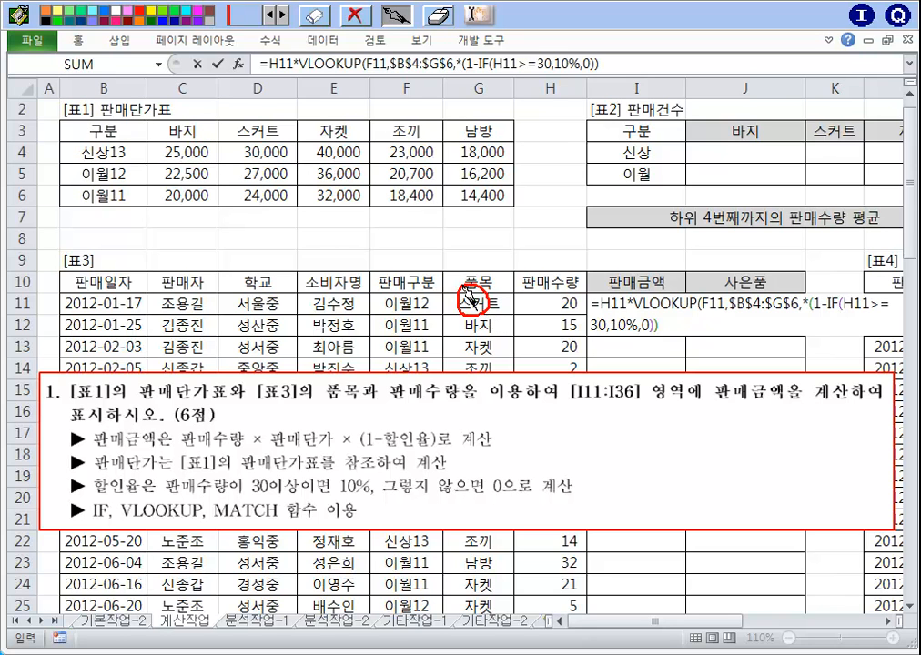
{"action": "mouse_move", "coordinate": [119, 134]}
{"action": "left_mouse_down"}
{"action": "mouse_move", "coordinate": [215, 89]}
{"action": "mouse_move", "coordinate": [258, 117]}
{"action": "mouse_move", "coordinate": [263, 107]}
{"action": "mouse_move", "coordinate": [342, 102]}
{"action": "left_mouse_up"}
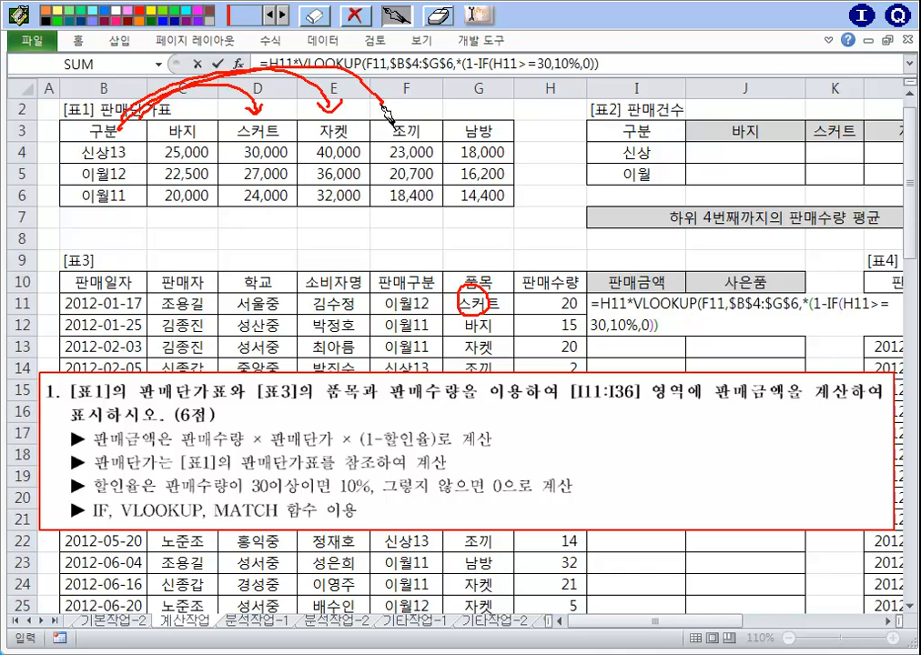
{"action": "left_click", "coordinate": [436, 17]}
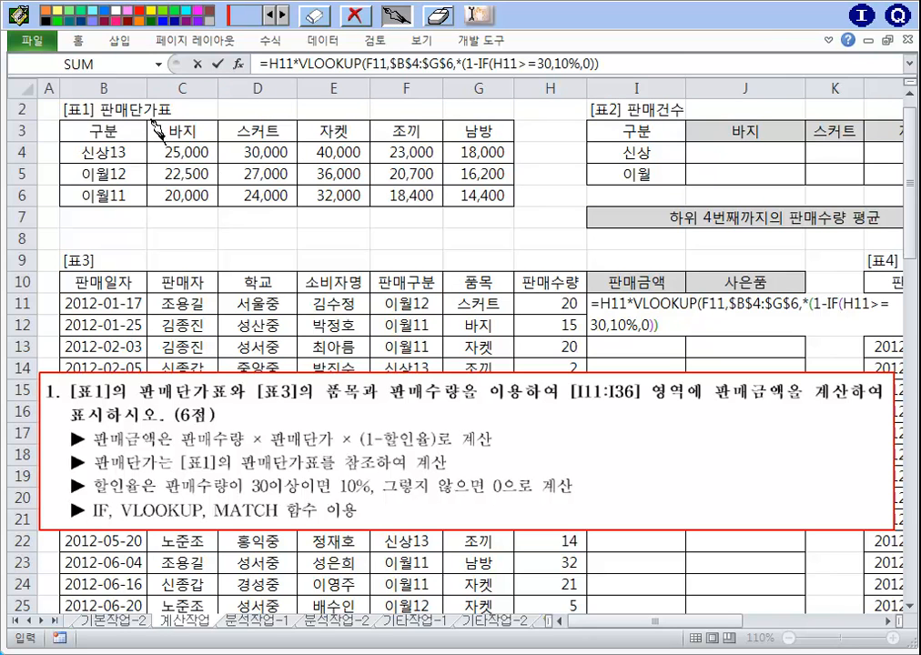
Step: Bracket the 바지 to 남방 headers of 표1, circle 스커트 in G11, and number the headers 1 to 5 in red
{"action": "left_click_drag", "start_coordinate": [155, 119], "coordinate": [153, 137]}
{"action": "left_click_drag", "start_coordinate": [512, 137], "coordinate": [462, 144]}
{"action": "left_click_drag", "start_coordinate": [496, 289], "coordinate": [500, 303]}
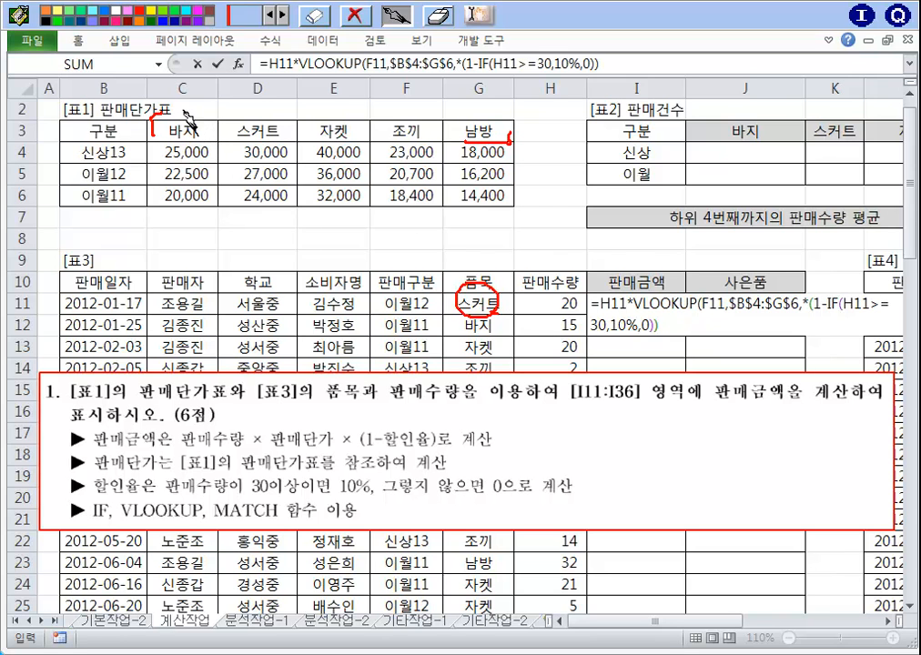
{"action": "left_click_drag", "start_coordinate": [185, 98], "coordinate": [185, 119]}
{"action": "left_click_drag", "start_coordinate": [258, 96], "coordinate": [274, 108]}
{"action": "left_click_drag", "start_coordinate": [337, 87], "coordinate": [344, 98]}
{"action": "left_click_drag", "start_coordinate": [408, 89], "coordinate": [417, 113]}
{"action": "left_click_drag", "start_coordinate": [480, 87], "coordinate": [471, 101]}
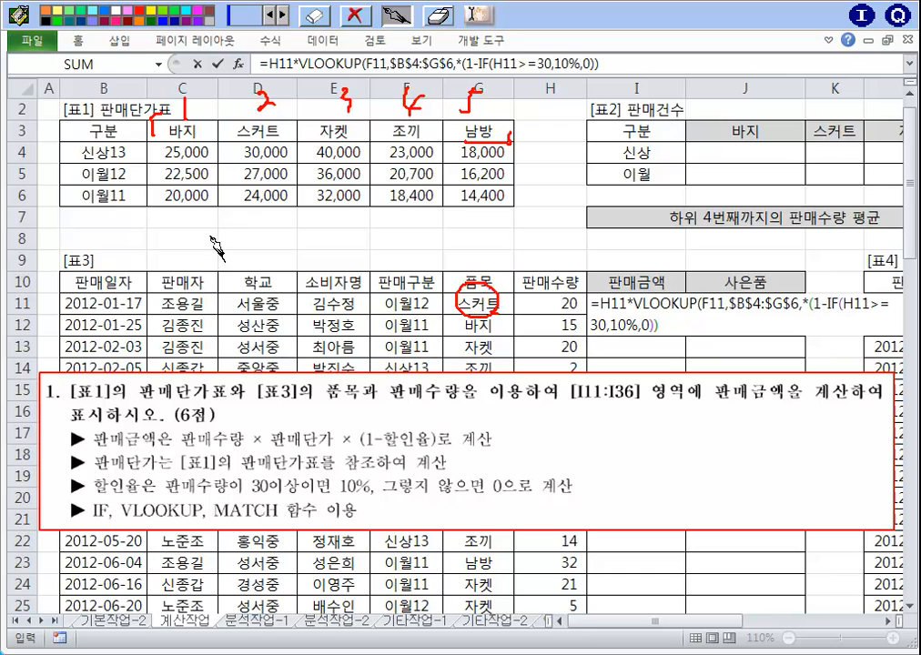
Step: Draw short blue strokes across the 바지 to 남방 headers of 표1
{"action": "left_click_drag", "start_coordinate": [167, 140], "coordinate": [205, 128]}
{"action": "left_click_drag", "start_coordinate": [224, 134], "coordinate": [284, 127]}
{"action": "left_click_drag", "start_coordinate": [300, 136], "coordinate": [369, 127]}
{"action": "left_click_drag", "start_coordinate": [377, 136], "coordinate": [477, 128]}
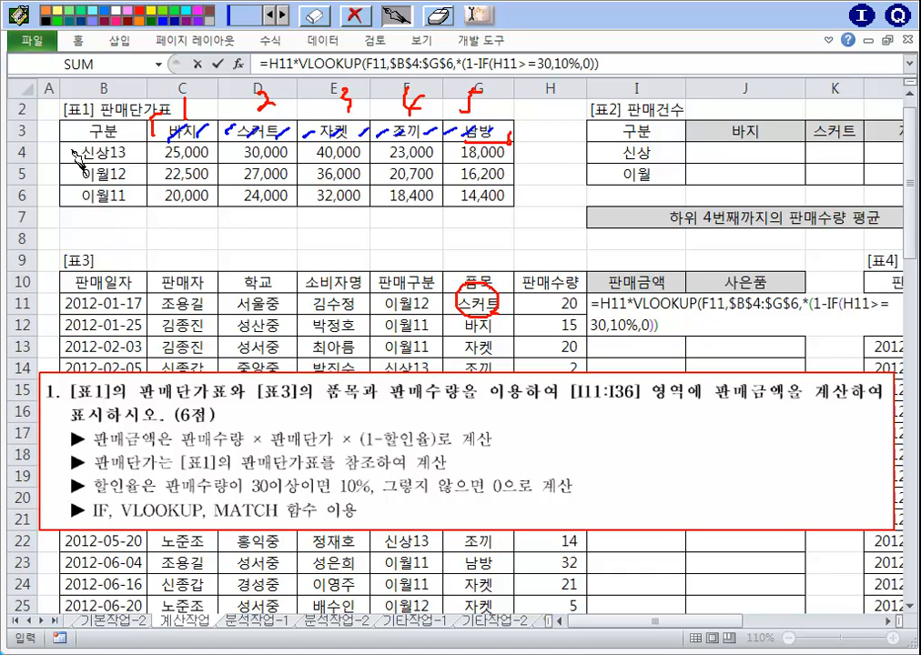
Step: Bracket the B4:G6 range in blue and number its columns 1 to 6 below 표1
{"action": "left_click_drag", "start_coordinate": [63, 147], "coordinate": [65, 167]}
{"action": "mouse_move", "coordinate": [504, 188]}
{"action": "left_mouse_down"}
{"action": "mouse_move", "coordinate": [511, 207]}
{"action": "mouse_move", "coordinate": [480, 210]}
{"action": "left_mouse_up"}
{"action": "left_click_drag", "start_coordinate": [123, 219], "coordinate": [102, 244]}
{"action": "left_click_drag", "start_coordinate": [184, 222], "coordinate": [201, 235]}
{"action": "left_click_drag", "start_coordinate": [258, 220], "coordinate": [263, 235]}
{"action": "left_click_drag", "start_coordinate": [332, 219], "coordinate": [344, 235]}
{"action": "mouse_move", "coordinate": [405, 219]}
{"action": "left_mouse_down"}
{"action": "mouse_move", "coordinate": [408, 235]}
{"action": "mouse_move", "coordinate": [415, 221]}
{"action": "left_mouse_up"}
{"action": "left_click_drag", "start_coordinate": [482, 226], "coordinate": [477, 246]}
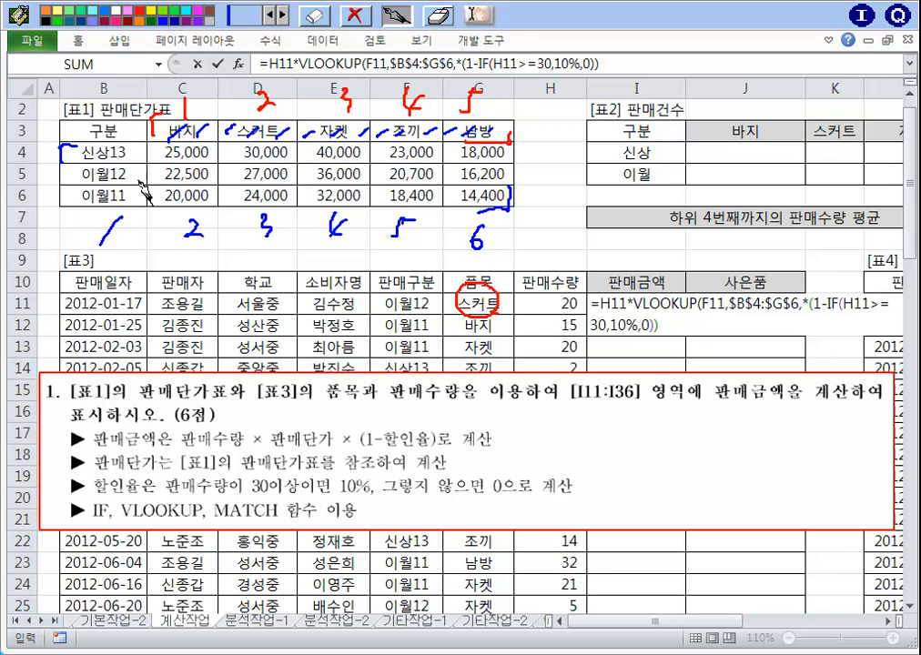
Step: Tick the 구분 entries of 표1, draw green arrows down from the headers, and write "+1" beside the table
{"action": "mouse_move", "coordinate": [113, 167]}
{"action": "left_mouse_down"}
{"action": "mouse_move", "coordinate": [137, 154]}
{"action": "mouse_move", "coordinate": [137, 193]}
{"action": "left_mouse_up"}
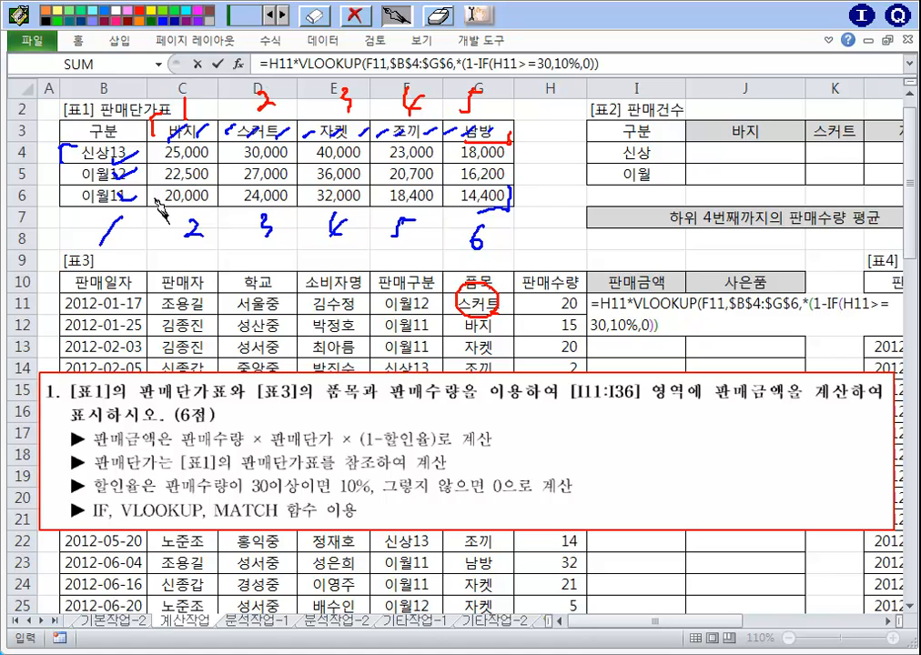
{"action": "left_click_drag", "start_coordinate": [188, 136], "coordinate": [193, 194]}
{"action": "mouse_move", "coordinate": [265, 120]}
{"action": "left_mouse_down"}
{"action": "mouse_move", "coordinate": [278, 160]}
{"action": "mouse_move", "coordinate": [270, 194]}
{"action": "left_mouse_up"}
{"action": "left_click_drag", "start_coordinate": [355, 134], "coordinate": [346, 192]}
{"action": "left_click_drag", "start_coordinate": [426, 136], "coordinate": [419, 193]}
{"action": "mouse_move", "coordinate": [489, 139]}
{"action": "left_mouse_down"}
{"action": "mouse_move", "coordinate": [478, 174]}
{"action": "mouse_move", "coordinate": [534, 155]}
{"action": "mouse_move", "coordinate": [525, 169]}
{"action": "mouse_move", "coordinate": [561, 173]}
{"action": "left_mouse_up"}
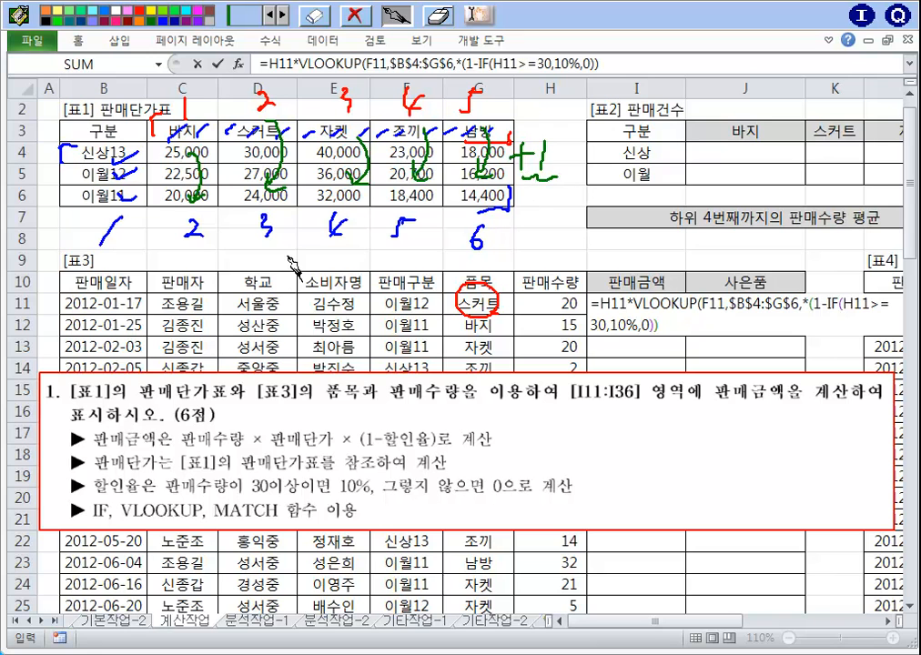
Step: Handwrite a green note in the blank area above 표3, and clear all the marks
{"action": "mouse_move", "coordinate": [288, 275]}
{"action": "left_mouse_down"}
{"action": "mouse_move", "coordinate": [311, 262]}
{"action": "mouse_move", "coordinate": [314, 273]}
{"action": "left_mouse_up"}
{"action": "left_click_drag", "start_coordinate": [329, 253], "coordinate": [331, 274]}
{"action": "mouse_move", "coordinate": [324, 262]}
{"action": "left_mouse_down"}
{"action": "mouse_move", "coordinate": [337, 261]}
{"action": "mouse_move", "coordinate": [340, 273]}
{"action": "left_mouse_up"}
{"action": "mouse_move", "coordinate": [351, 249]}
{"action": "left_mouse_down"}
{"action": "mouse_move", "coordinate": [367, 273]}
{"action": "mouse_move", "coordinate": [424, 261]}
{"action": "left_mouse_up"}
{"action": "mouse_move", "coordinate": [440, 263]}
{"action": "left_mouse_down"}
{"action": "mouse_move", "coordinate": [437, 273]}
{"action": "mouse_move", "coordinate": [459, 272]}
{"action": "mouse_move", "coordinate": [489, 261]}
{"action": "left_mouse_up"}
{"action": "mouse_move", "coordinate": [480, 252]}
{"action": "left_mouse_down"}
{"action": "mouse_move", "coordinate": [481, 271]}
{"action": "mouse_move", "coordinate": [511, 271]}
{"action": "left_mouse_up"}
{"action": "left_click", "coordinate": [438, 16]}
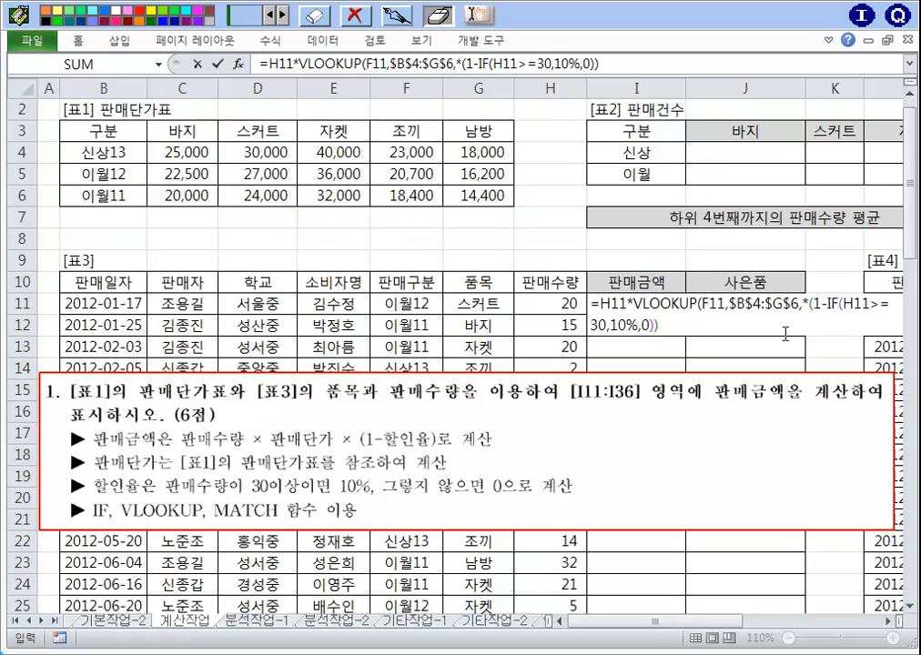
Step: Insert MATCH as the VLOOKUP column index in the I11 formula, with the 품목 cell G11 as its lookup value
{"action": "left_click", "coordinate": [804, 311]}
{"action": "type", "text": "match"}
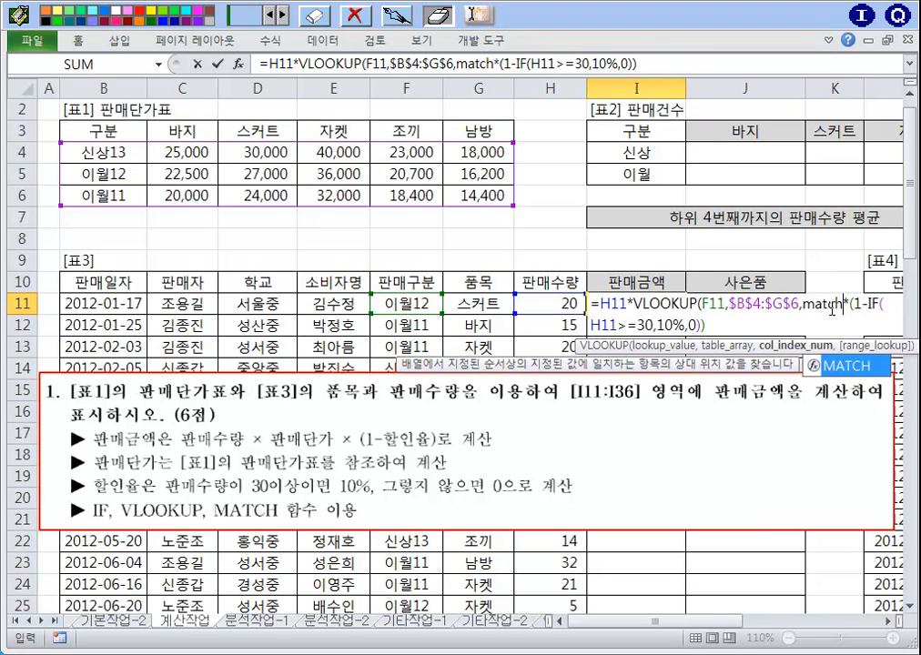
{"action": "key", "text": "Tab"}
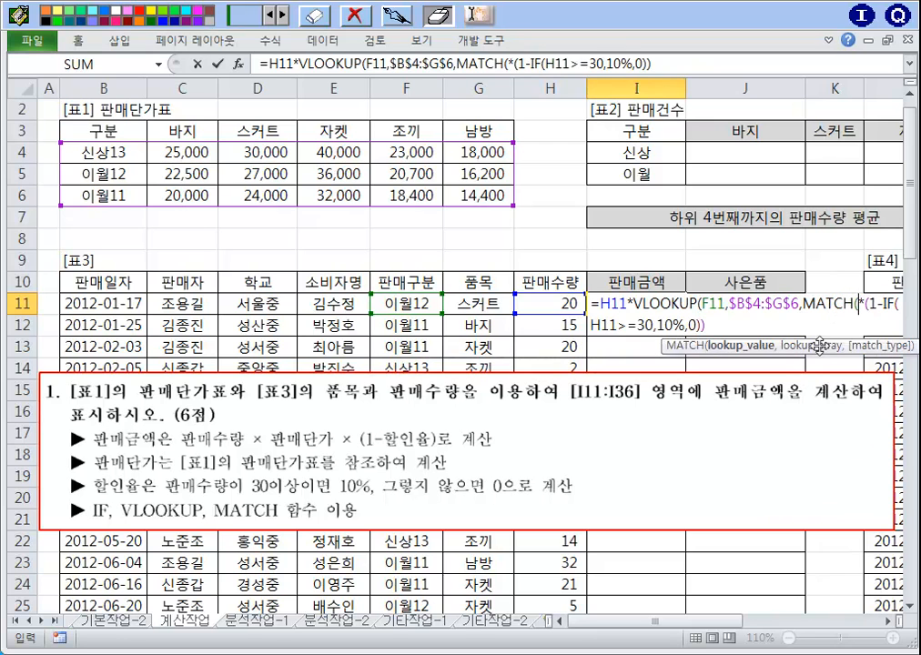
{"action": "left_click", "coordinate": [465, 306]}
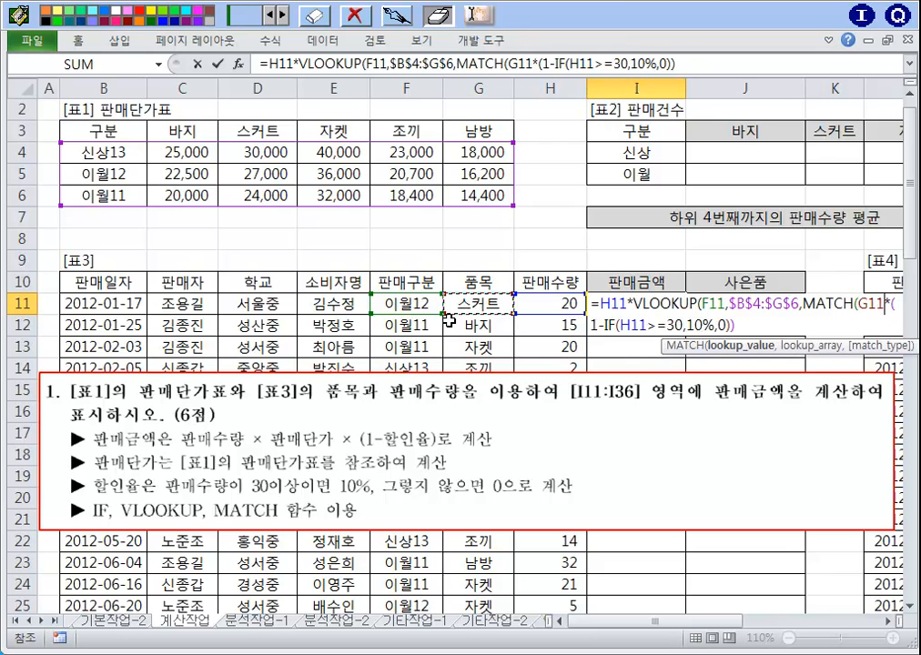
{"action": "type", "text": ","}
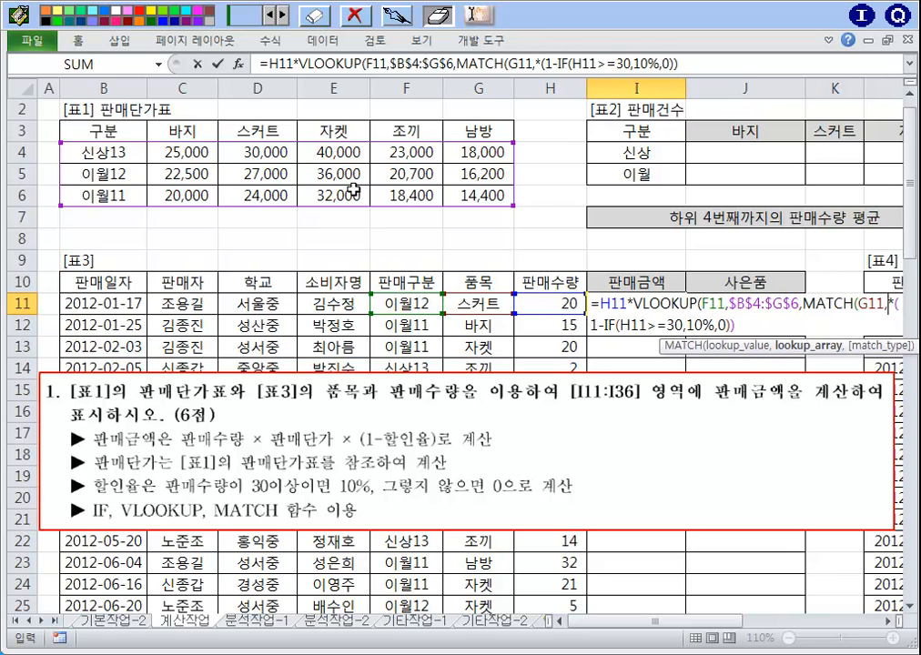
Step: Set $C$3:$G$3 as the MATCH lookup array with match type 0, and add 1 to the MATCH result
{"action": "left_click_drag", "start_coordinate": [153, 149], "coordinate": [496, 113]}
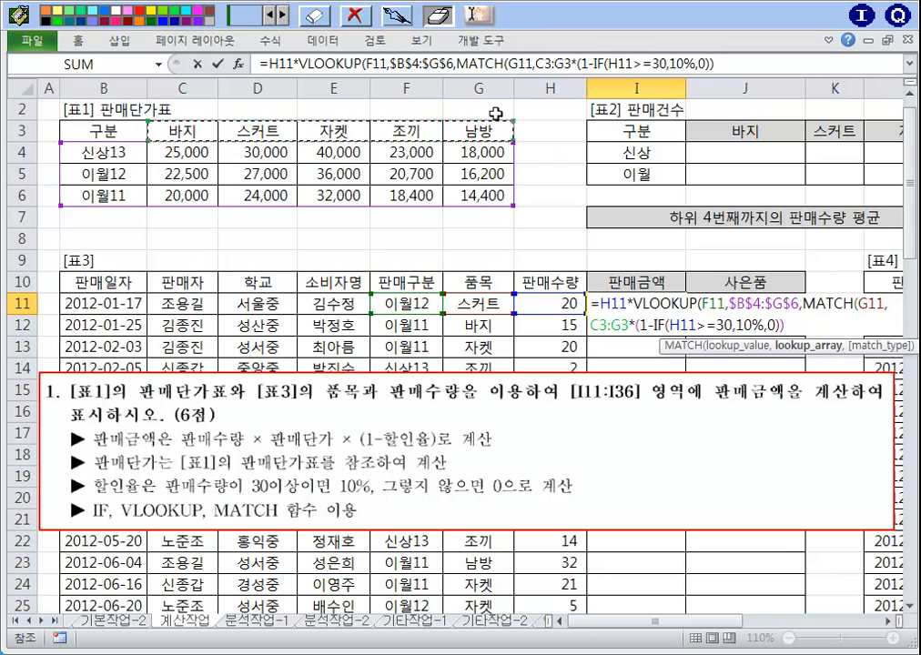
{"action": "key", "text": "F4"}
{"action": "type", "text": ","}
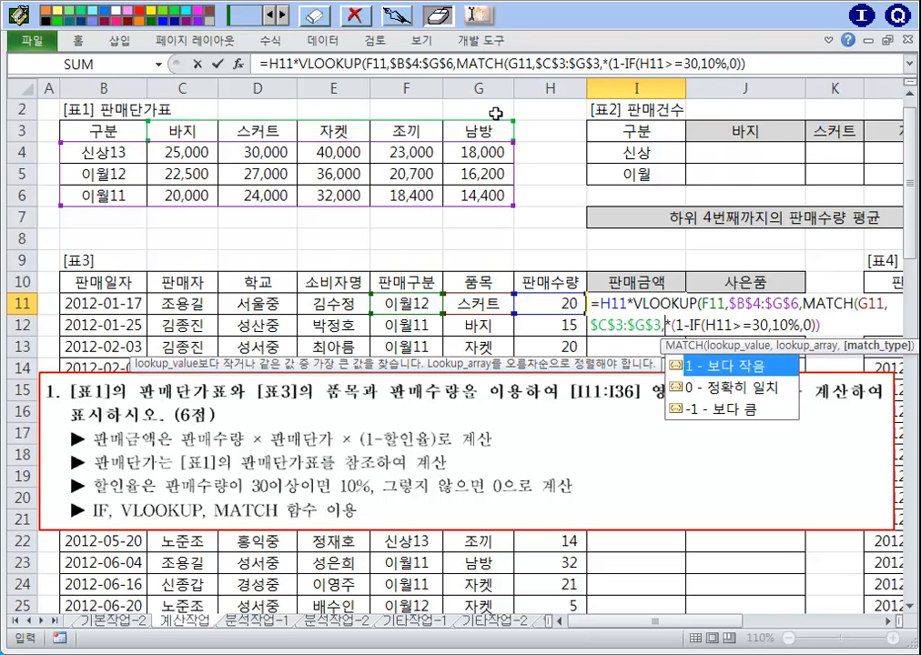
{"action": "type", "text": "0)"}
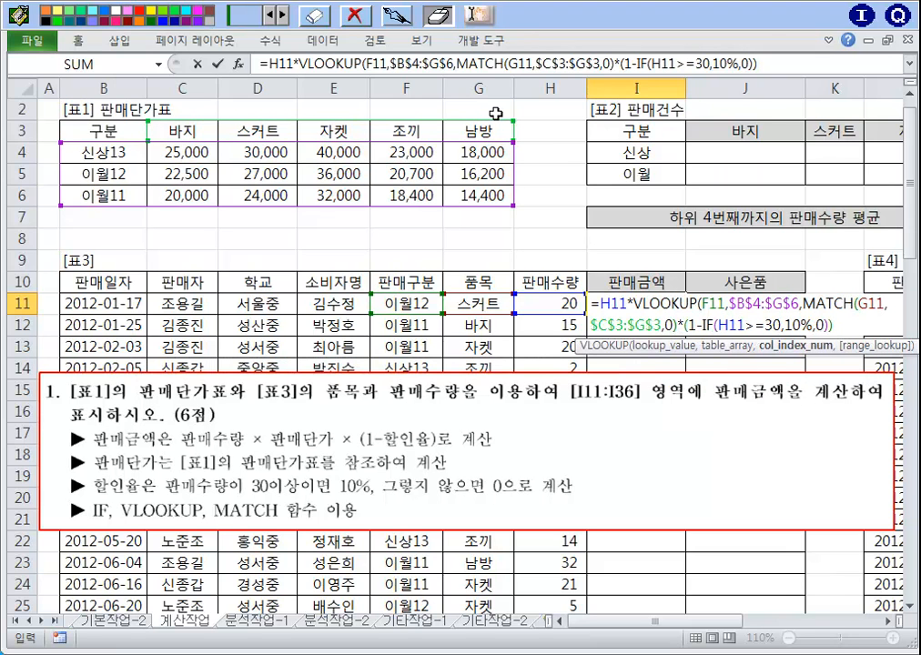
{"action": "type", "text": "+1"}
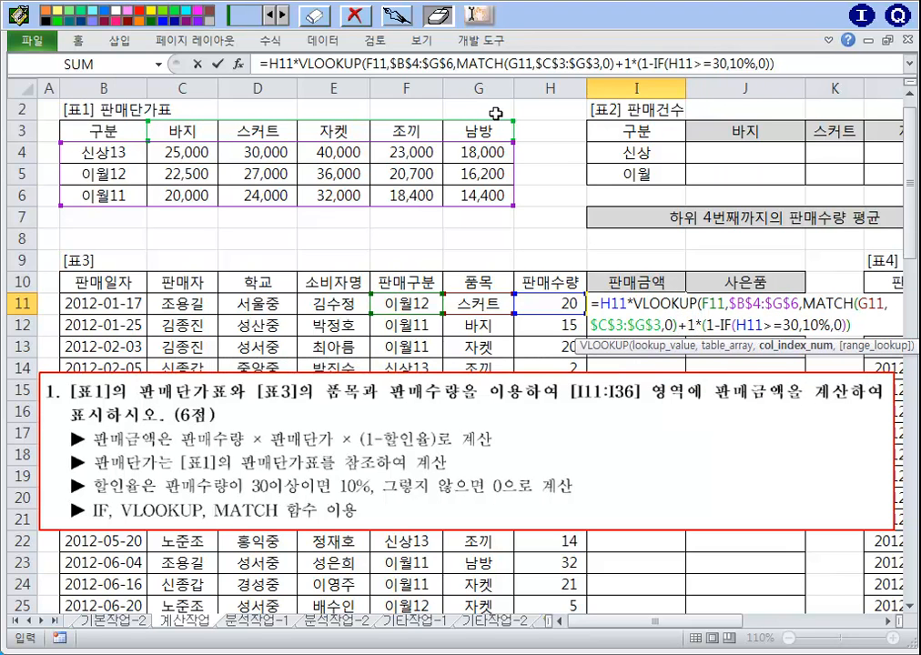
{"action": "type", "text": ","}
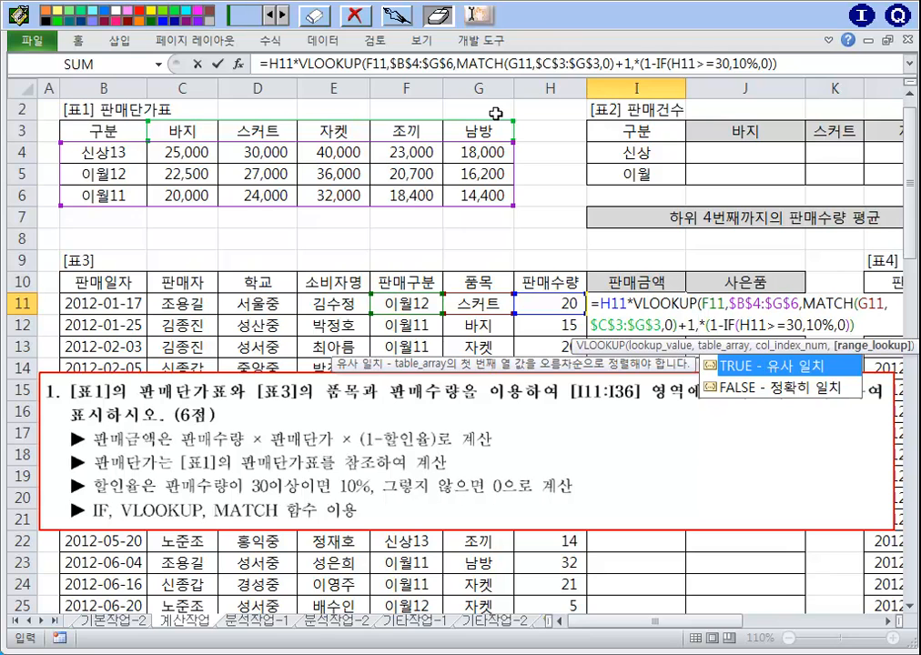
{"action": "key", "text": "Left"}
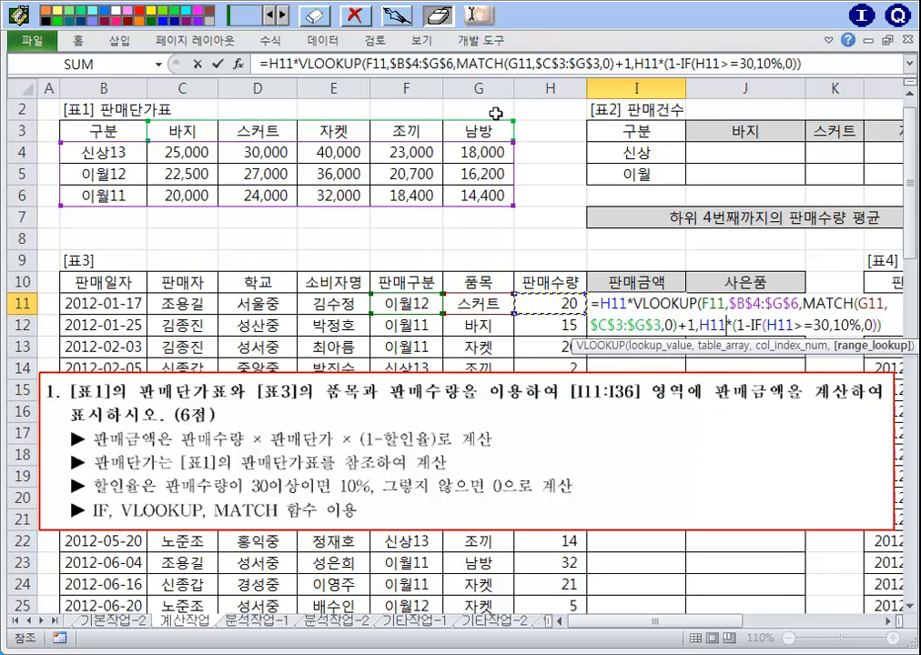
{"action": "type", "text": ","}
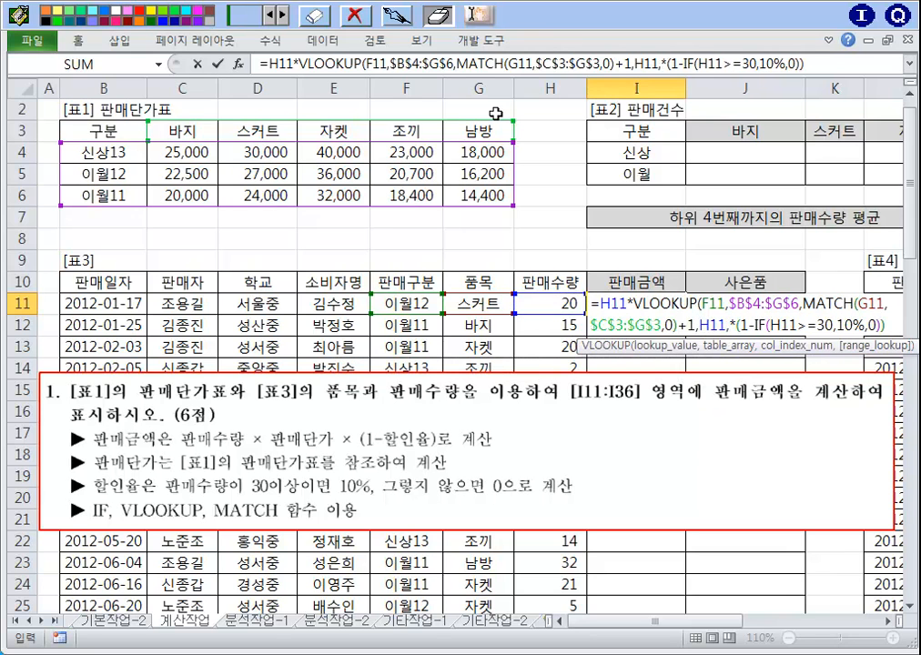
{"action": "type", "text": "₩₩₩"}
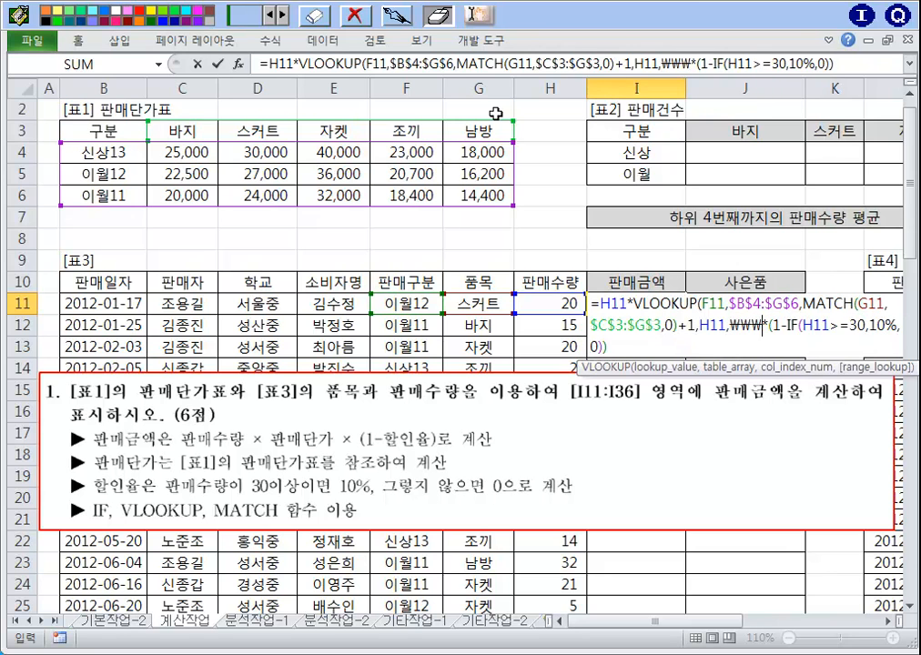
{"action": "key", "text": "BackSpace"}
{"action": "key", "text": "BackSpace"}
{"action": "key", "text": "BackSpace"}
{"action": "key", "text": "BackSpace"}
{"action": "key", "text": "BackSpace"}
{"action": "key", "text": "BackSpace"}
{"action": "key", "text": "BackSpace"}
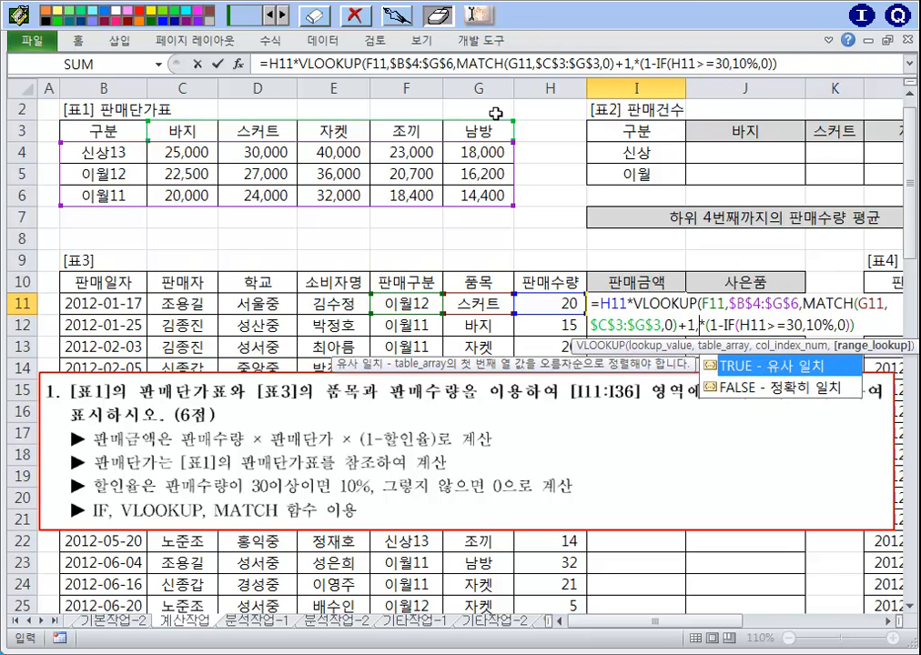
Step: Set the VLOOKUP range lookup to FALSE for an exact match and close the function
{"action": "key", "text": "Down"}
{"action": "key", "text": "Tab"}
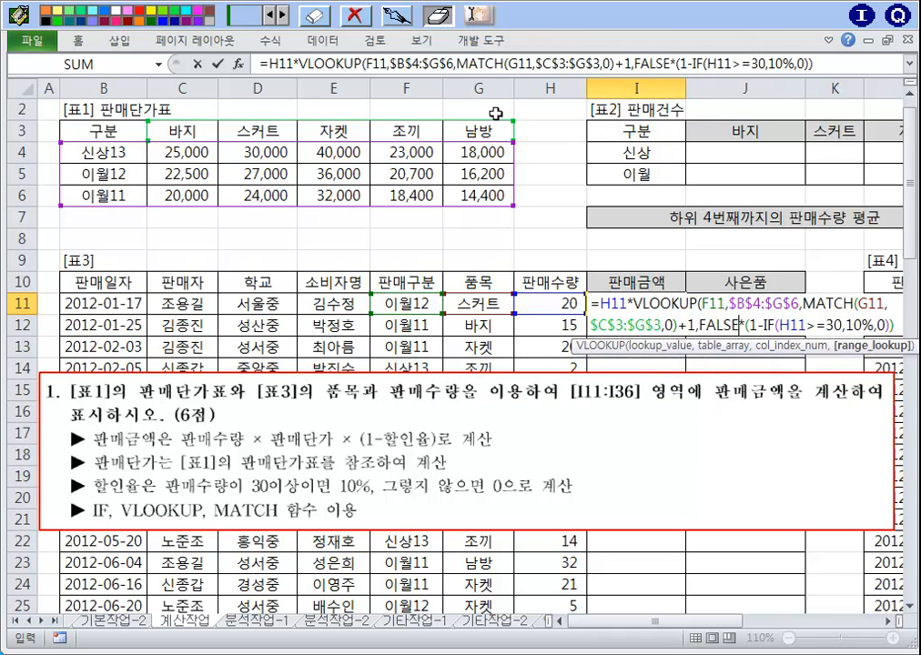
{"action": "type", "text": ")"}
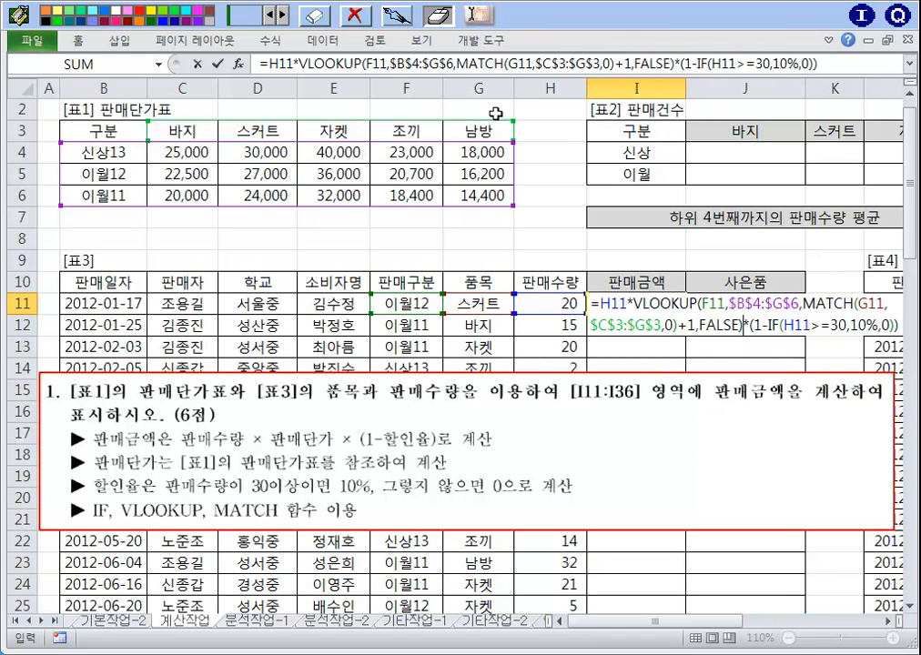
Step: Enter the completed formula in I11 and fill it down the 판매금액 column to I36
{"action": "key", "text": "Return"}
{"action": "key", "text": "Up"}
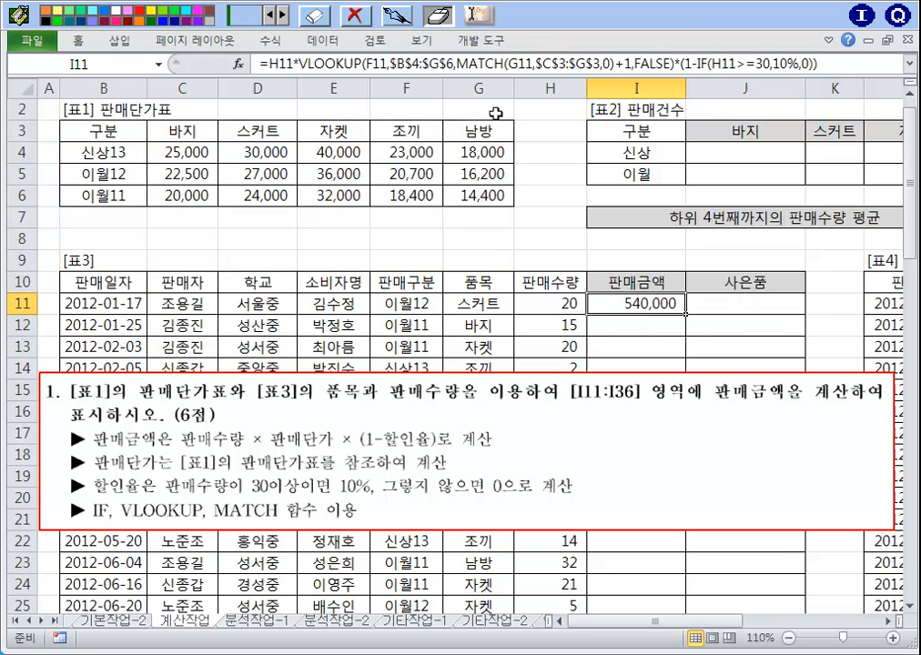
{"action": "double_click", "coordinate": [686, 315]}
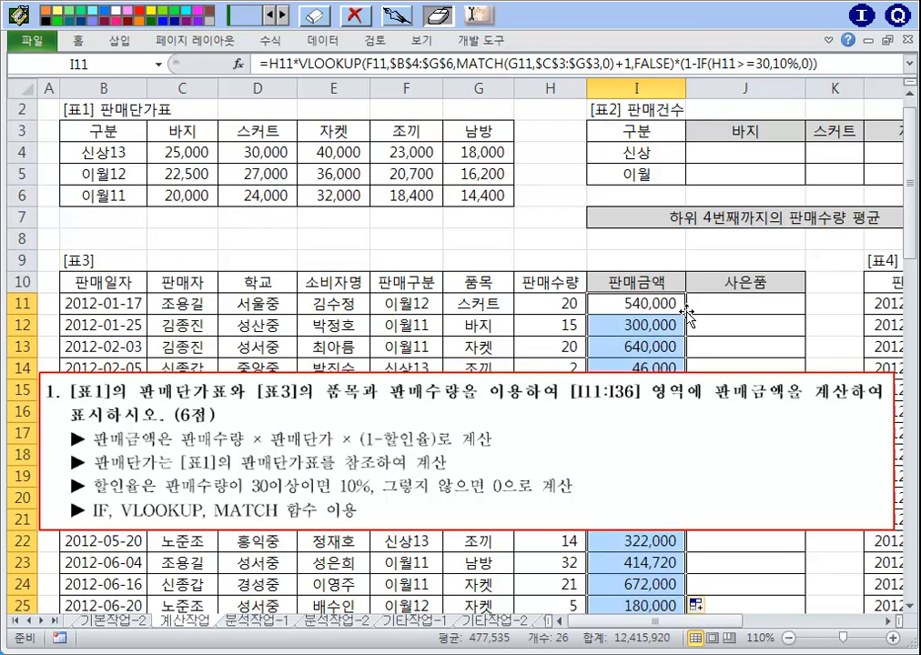
Step: Open the I11 formula for review, hatch the 표1 item headings with the pen, and number columns B to G below the table 1 to 6
{"action": "left_click", "coordinate": [659, 305]}
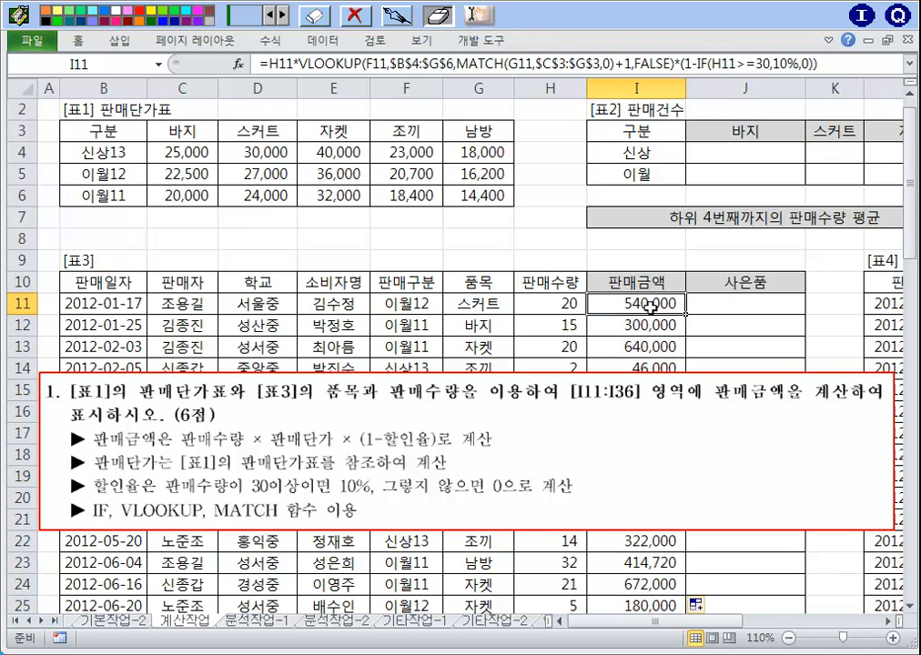
{"action": "double_click", "coordinate": [652, 306]}
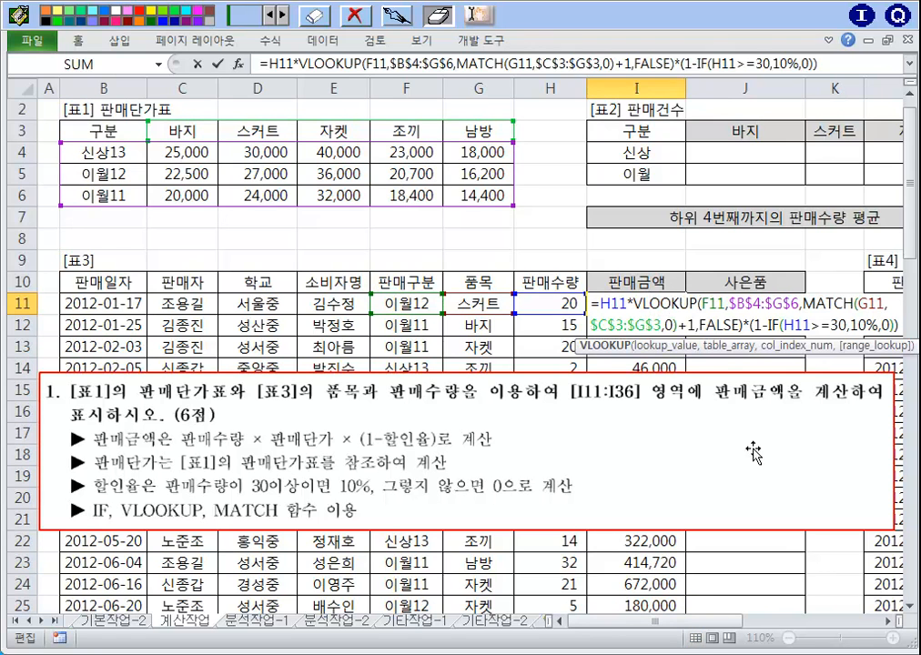
{"action": "left_click", "coordinate": [393, 16]}
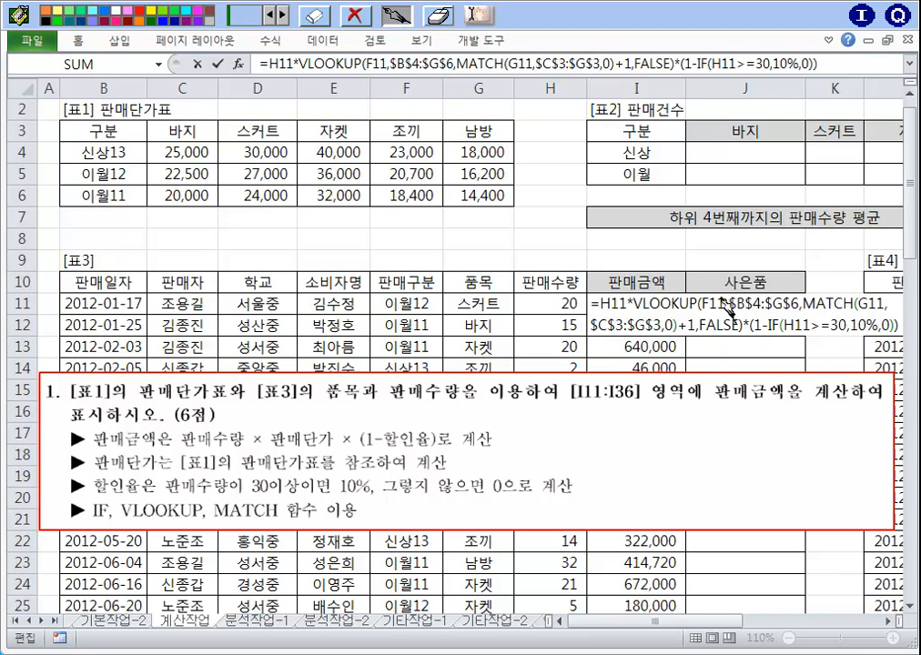
{"action": "left_click_drag", "start_coordinate": [156, 120], "coordinate": [144, 138]}
{"action": "mouse_move", "coordinate": [167, 120]}
{"action": "left_mouse_down"}
{"action": "mouse_move", "coordinate": [156, 138]}
{"action": "mouse_move", "coordinate": [168, 138]}
{"action": "left_mouse_up"}
{"action": "mouse_move", "coordinate": [192, 120]}
{"action": "left_mouse_down"}
{"action": "mouse_move", "coordinate": [182, 137]}
{"action": "mouse_move", "coordinate": [209, 137]}
{"action": "left_mouse_up"}
{"action": "mouse_move", "coordinate": [239, 125]}
{"action": "left_mouse_down"}
{"action": "mouse_move", "coordinate": [231, 137]}
{"action": "mouse_move", "coordinate": [245, 136]}
{"action": "left_mouse_up"}
{"action": "left_click_drag", "start_coordinate": [121, 216], "coordinate": [109, 236]}
{"action": "left_click_drag", "start_coordinate": [179, 223], "coordinate": [193, 241]}
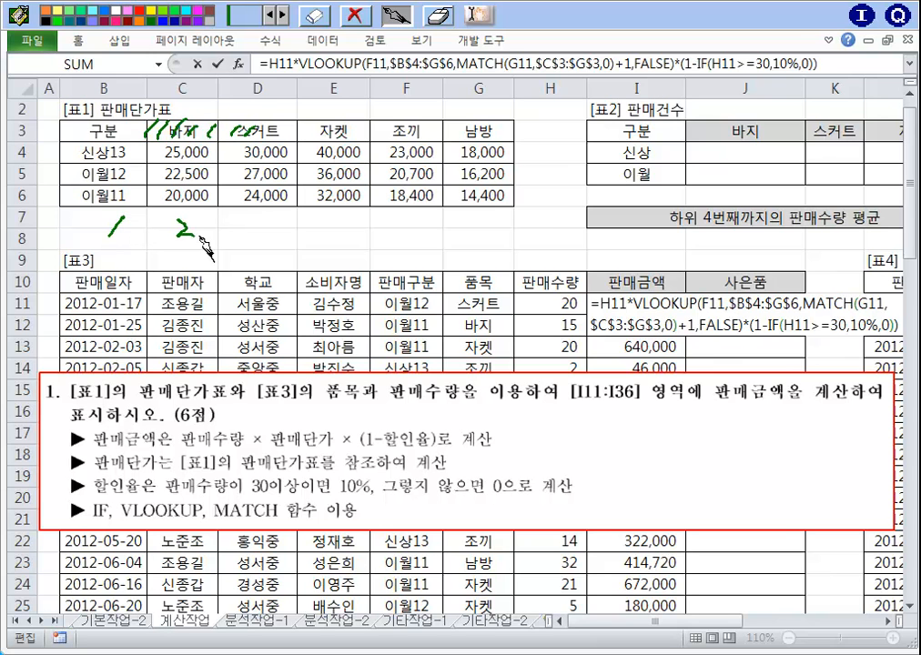
{"action": "left_click_drag", "start_coordinate": [245, 224], "coordinate": [254, 241]}
{"action": "left_click_drag", "start_coordinate": [329, 218], "coordinate": [339, 241]}
{"action": "left_click_drag", "start_coordinate": [411, 218], "coordinate": [398, 239]}
{"action": "left_click_drag", "start_coordinate": [479, 225], "coordinate": [471, 240]}
Step: Number the 표1 item headings from 바지 to 남방 1 to 5 with the pen, add a plus mark, and clear all annotations
{"action": "left_click_drag", "start_coordinate": [196, 98], "coordinate": [189, 123]}
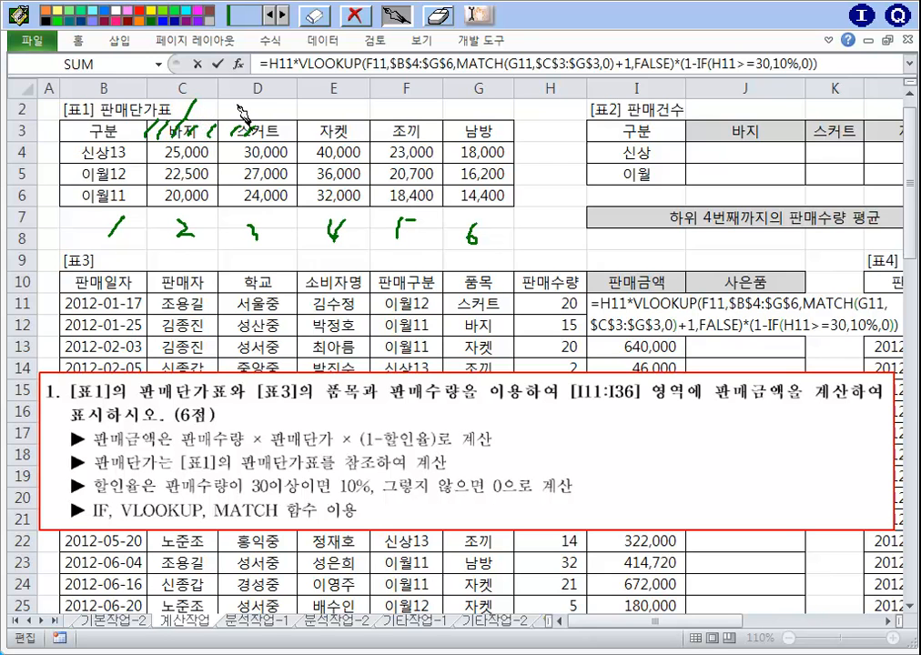
{"action": "left_click_drag", "start_coordinate": [255, 102], "coordinate": [270, 115]}
{"action": "left_click_drag", "start_coordinate": [332, 101], "coordinate": [335, 119]}
{"action": "left_click_drag", "start_coordinate": [400, 101], "coordinate": [406, 117]}
{"action": "left_click_drag", "start_coordinate": [469, 103], "coordinate": [470, 118]}
{"action": "left_click_drag", "start_coordinate": [200, 153], "coordinate": [193, 198]}
{"action": "left_click_drag", "start_coordinate": [190, 186], "coordinate": [202, 192]}
{"action": "mouse_move", "coordinate": [209, 178]}
{"action": "left_mouse_down"}
{"action": "mouse_move", "coordinate": [226, 178]}
{"action": "mouse_move", "coordinate": [218, 186]}
{"action": "left_mouse_up"}
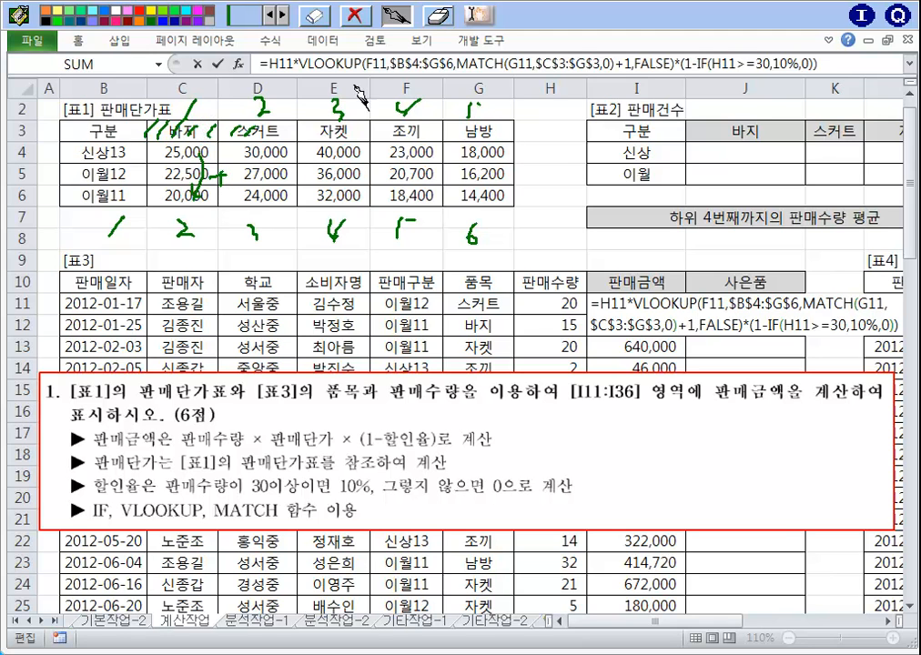
{"action": "left_click", "coordinate": [353, 16]}
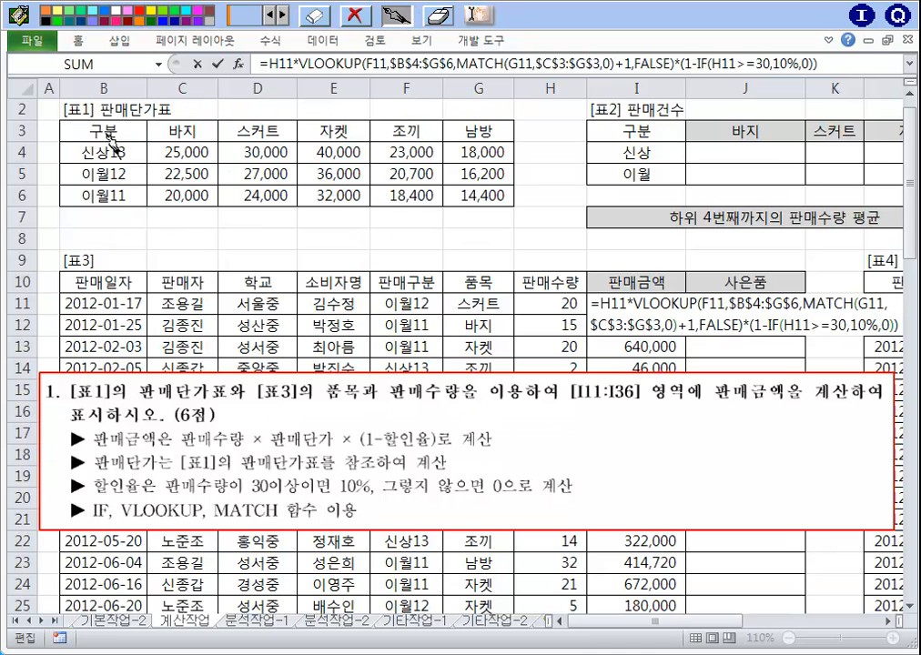
Step: Outline and hatch header range B3:G3, write 2 above 바지 and 1 and 2 below the first two columns, and clear the annotations
{"action": "mouse_move", "coordinate": [67, 140]}
{"action": "left_mouse_down"}
{"action": "mouse_move", "coordinate": [70, 120]}
{"action": "mouse_move", "coordinate": [508, 118]}
{"action": "mouse_move", "coordinate": [391, 136]}
{"action": "mouse_move", "coordinate": [65, 141]}
{"action": "left_mouse_up"}
{"action": "left_click_drag", "start_coordinate": [119, 123], "coordinate": [98, 142]}
{"action": "left_click_drag", "start_coordinate": [150, 123], "coordinate": [128, 143]}
{"action": "left_click_drag", "start_coordinate": [191, 123], "coordinate": [166, 141]}
{"action": "left_click_drag", "start_coordinate": [236, 124], "coordinate": [218, 141]}
{"action": "left_click_drag", "start_coordinate": [275, 124], "coordinate": [257, 141]}
{"action": "left_click_drag", "start_coordinate": [312, 125], "coordinate": [292, 143]}
{"action": "mouse_move", "coordinate": [349, 125]}
{"action": "left_mouse_down"}
{"action": "mouse_move", "coordinate": [337, 139]}
{"action": "mouse_move", "coordinate": [364, 142]}
{"action": "left_mouse_up"}
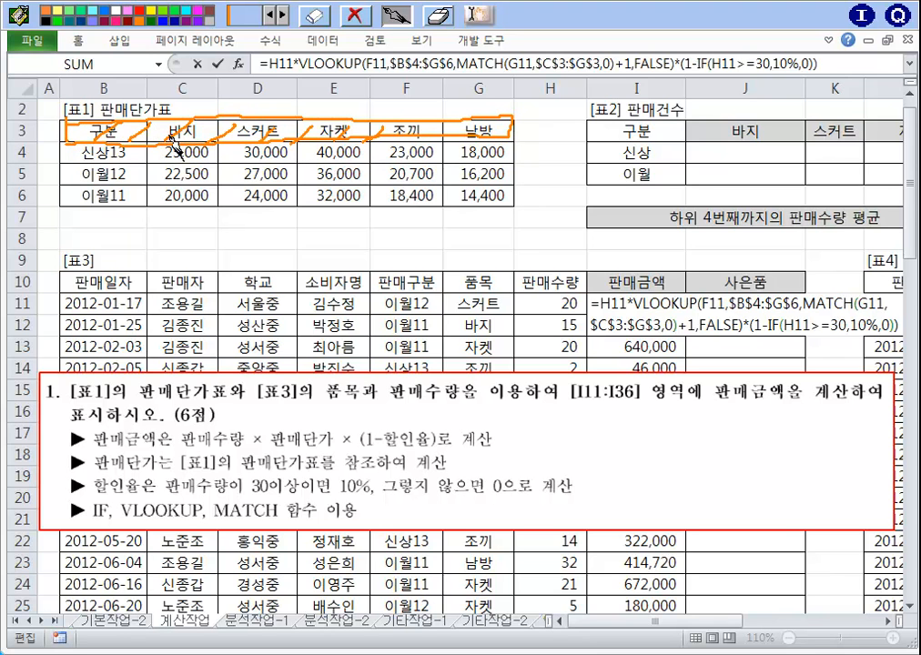
{"action": "left_click_drag", "start_coordinate": [173, 100], "coordinate": [192, 108]}
{"action": "left_click_drag", "start_coordinate": [102, 216], "coordinate": [103, 244]}
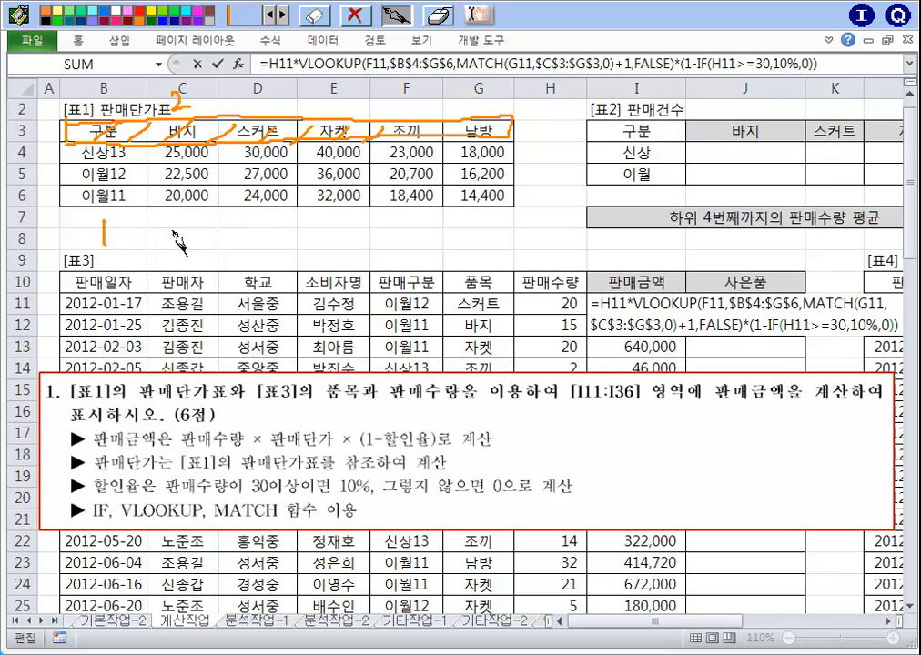
{"action": "mouse_move", "coordinate": [173, 226]}
{"action": "left_mouse_down"}
{"action": "mouse_move", "coordinate": [177, 238]}
{"action": "mouse_move", "coordinate": [188, 236]}
{"action": "left_mouse_up"}
{"action": "left_click_drag", "start_coordinate": [200, 136], "coordinate": [196, 205]}
{"action": "mouse_move", "coordinate": [250, 141]}
{"action": "left_mouse_down"}
{"action": "mouse_move", "coordinate": [255, 196]}
{"action": "mouse_move", "coordinate": [286, 175]}
{"action": "mouse_move", "coordinate": [281, 185]}
{"action": "left_mouse_up"}
{"action": "left_click_drag", "start_coordinate": [293, 170], "coordinate": [294, 183]}
{"action": "left_click", "coordinate": [354, 15]}
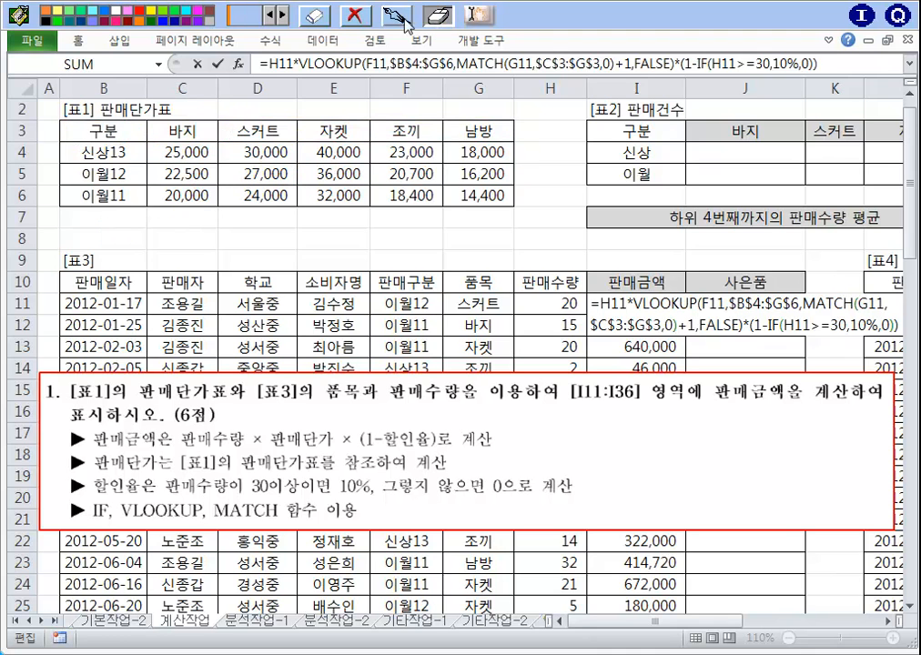
Step: Highlight B3:G3 again, mark the alternative MATCH range starts at columns B and C, erase the marks, and close the I11 formula
{"action": "mouse_move", "coordinate": [71, 126]}
{"action": "left_mouse_down"}
{"action": "mouse_move", "coordinate": [510, 133]}
{"action": "mouse_move", "coordinate": [71, 130]}
{"action": "mouse_move", "coordinate": [165, 119]}
{"action": "mouse_move", "coordinate": [480, 145]}
{"action": "left_mouse_up"}
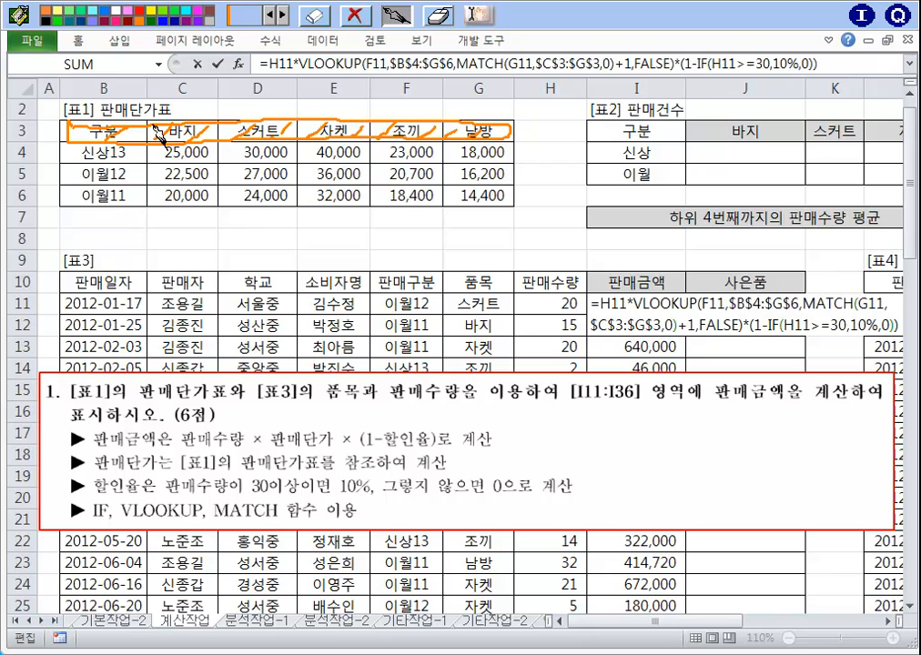
{"action": "left_click_drag", "start_coordinate": [155, 110], "coordinate": [211, 93]}
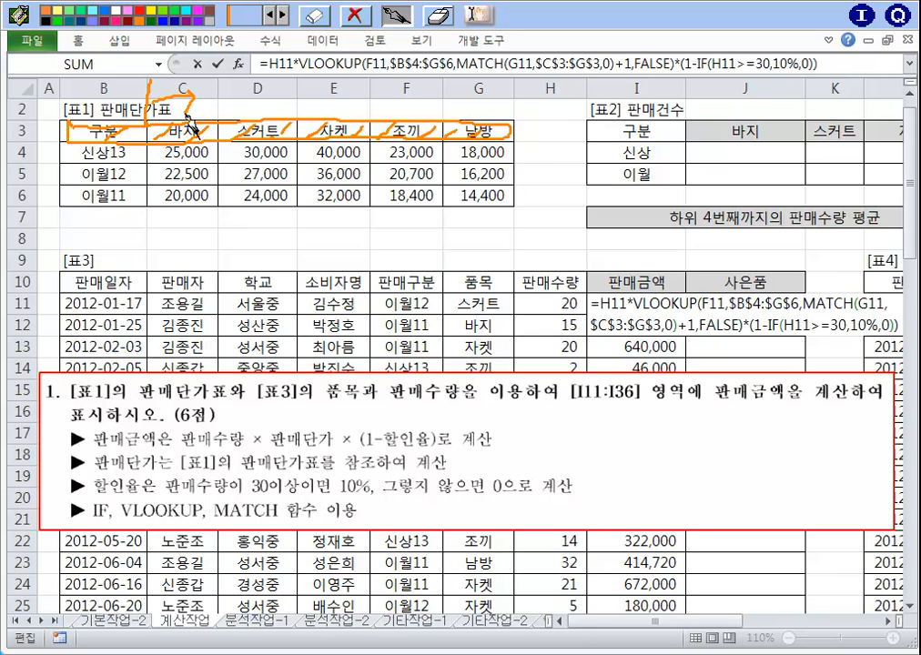
{"action": "mouse_move", "coordinate": [56, 84]}
{"action": "left_mouse_down"}
{"action": "mouse_move", "coordinate": [64, 109]}
{"action": "mouse_move", "coordinate": [78, 94]}
{"action": "mouse_move", "coordinate": [91, 113]}
{"action": "left_mouse_up"}
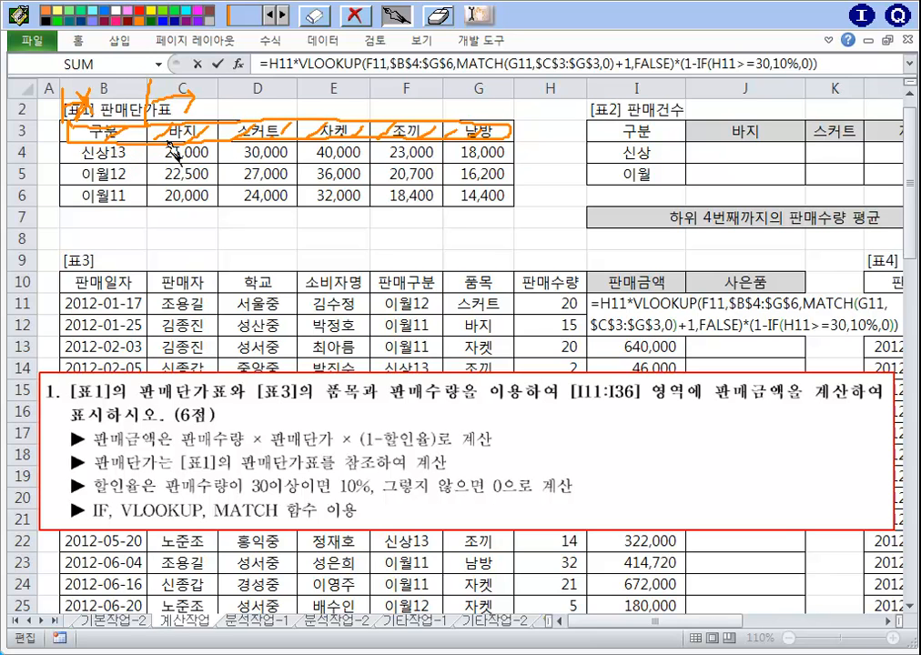
{"action": "left_click_drag", "start_coordinate": [239, 97], "coordinate": [258, 94]}
{"action": "mouse_move", "coordinate": [249, 87]}
{"action": "left_mouse_down"}
{"action": "mouse_move", "coordinate": [249, 103]}
{"action": "mouse_move", "coordinate": [266, 102]}
{"action": "left_mouse_up"}
{"action": "left_click_drag", "start_coordinate": [626, 52], "coordinate": [612, 75]}
{"action": "left_click_drag", "start_coordinate": [612, 36], "coordinate": [641, 75]}
{"action": "left_click", "coordinate": [440, 18]}
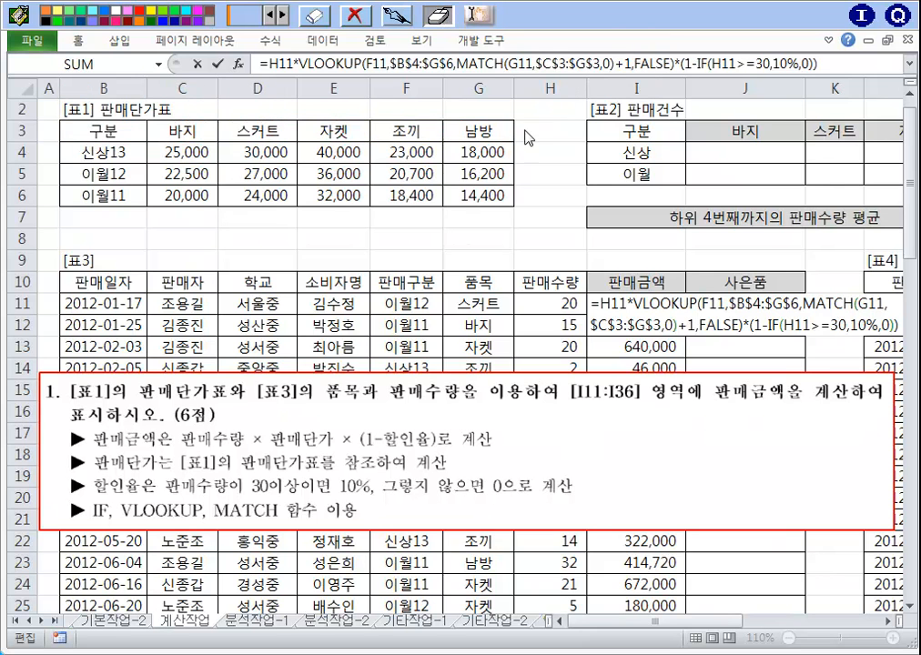
{"action": "left_click", "coordinate": [482, 152]}
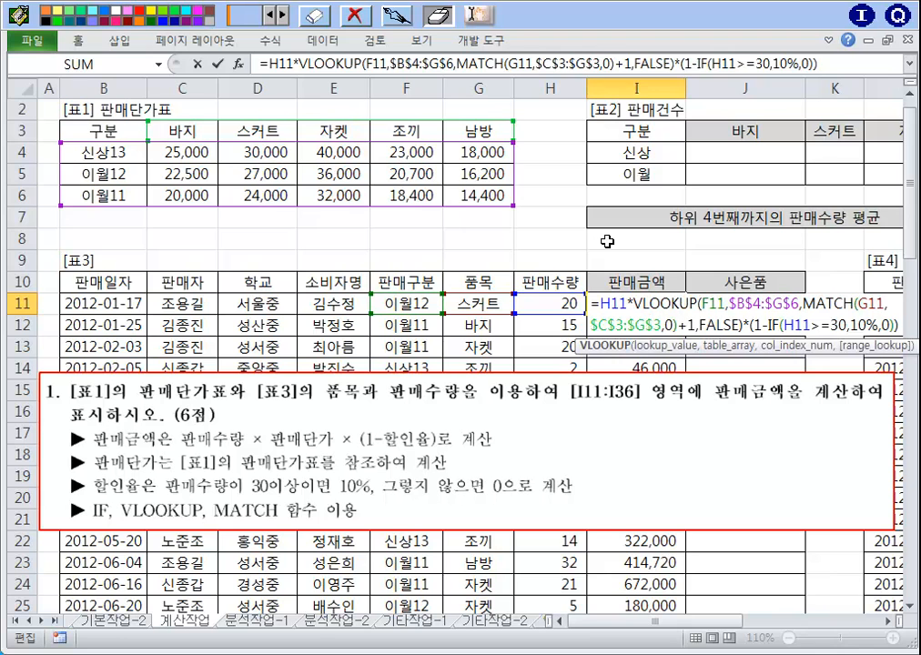
{"action": "key", "text": "Return"}
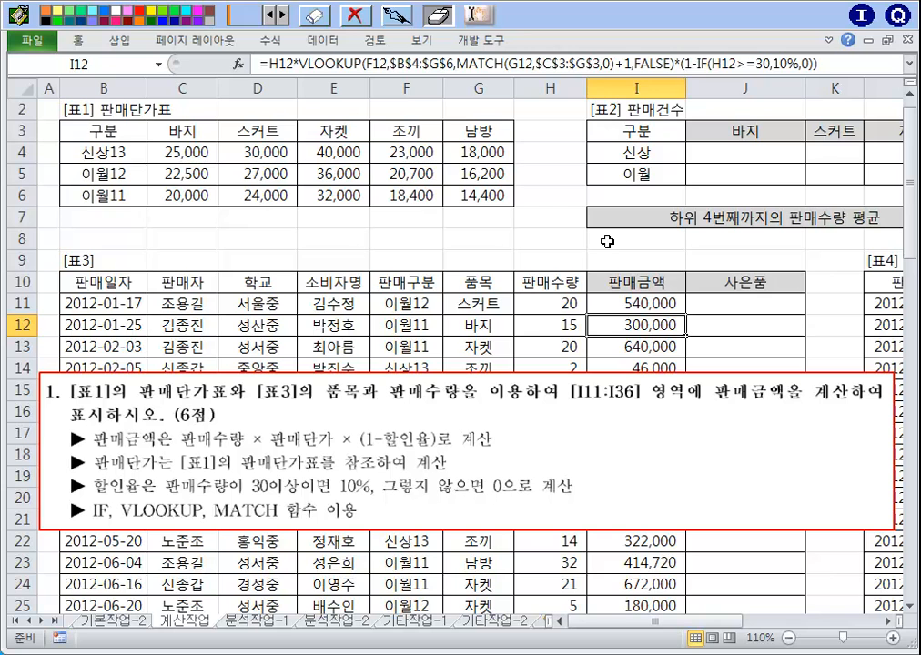
Step: Circle VLOOKUP and MATCH in the task instructions, write a circled note pairing Hlookup with Match, and clear the annotations
{"action": "left_click", "coordinate": [404, 23]}
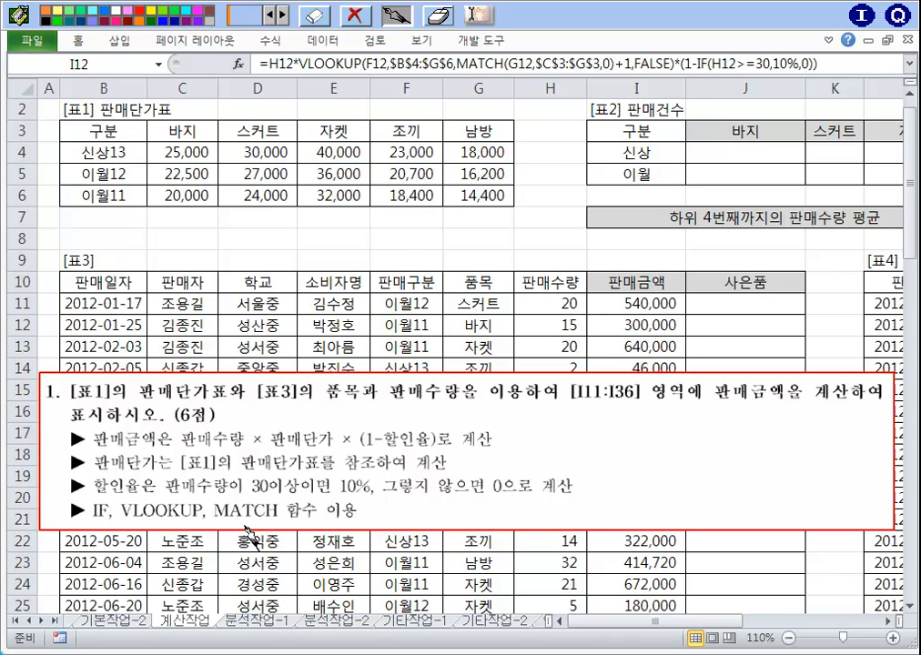
{"action": "mouse_move", "coordinate": [138, 497]}
{"action": "left_mouse_down"}
{"action": "mouse_move", "coordinate": [169, 526]}
{"action": "mouse_move", "coordinate": [198, 508]}
{"action": "mouse_move", "coordinate": [267, 525]}
{"action": "left_mouse_up"}
{"action": "left_click_drag", "start_coordinate": [193, 511], "coordinate": [219, 518]}
{"action": "left_click_drag", "start_coordinate": [490, 455], "coordinate": [492, 475]}
{"action": "left_click_drag", "start_coordinate": [493, 466], "coordinate": [504, 464]}
{"action": "mouse_move", "coordinate": [503, 453]}
{"action": "left_mouse_down"}
{"action": "mouse_move", "coordinate": [503, 475]}
{"action": "mouse_move", "coordinate": [518, 459]}
{"action": "mouse_move", "coordinate": [588, 473]}
{"action": "mouse_move", "coordinate": [670, 466]}
{"action": "left_mouse_up"}
{"action": "mouse_move", "coordinate": [494, 477]}
{"action": "left_mouse_down"}
{"action": "mouse_move", "coordinate": [652, 441]}
{"action": "mouse_move", "coordinate": [557, 482]}
{"action": "left_mouse_up"}
{"action": "left_click_drag", "start_coordinate": [580, 424], "coordinate": [613, 430]}
{"action": "left_click_drag", "start_coordinate": [318, 524], "coordinate": [446, 517]}
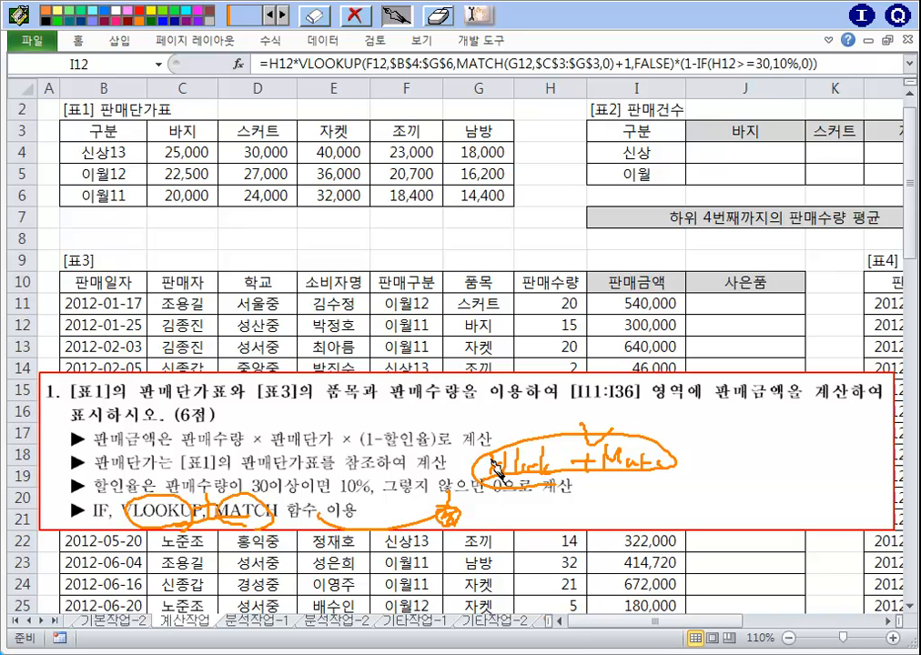
{"action": "mouse_move", "coordinate": [468, 412]}
{"action": "left_mouse_down"}
{"action": "mouse_move", "coordinate": [452, 401]}
{"action": "mouse_move", "coordinate": [435, 413]}
{"action": "left_mouse_up"}
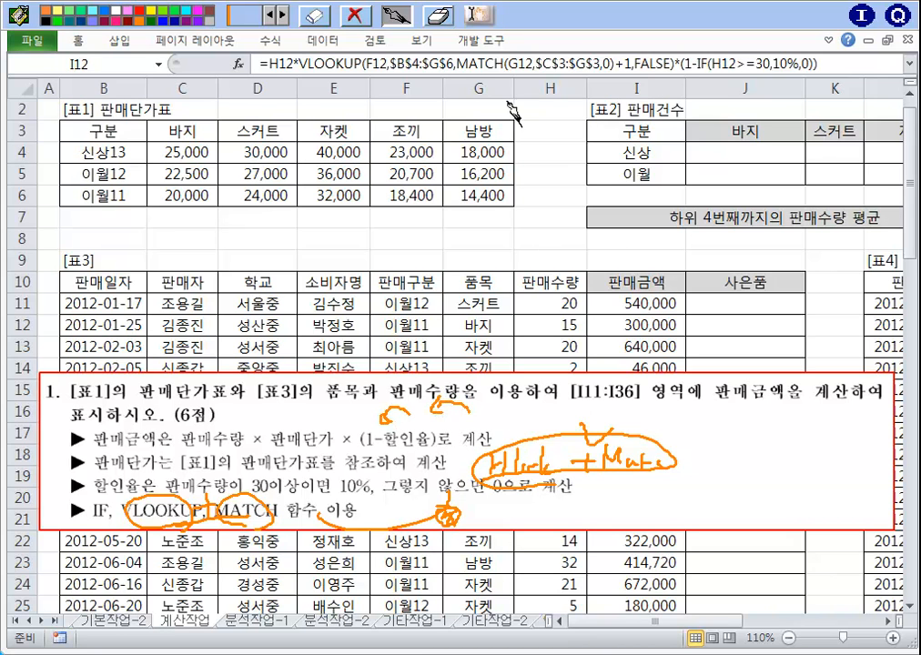
{"action": "left_click", "coordinate": [353, 16]}
Step: Reopen the I11 formula, mark its MATCH part and the other VLOOKUP arguments F11, $B$4:$G$6 and FALSE, and leave without changes
{"action": "left_click", "coordinate": [623, 303]}
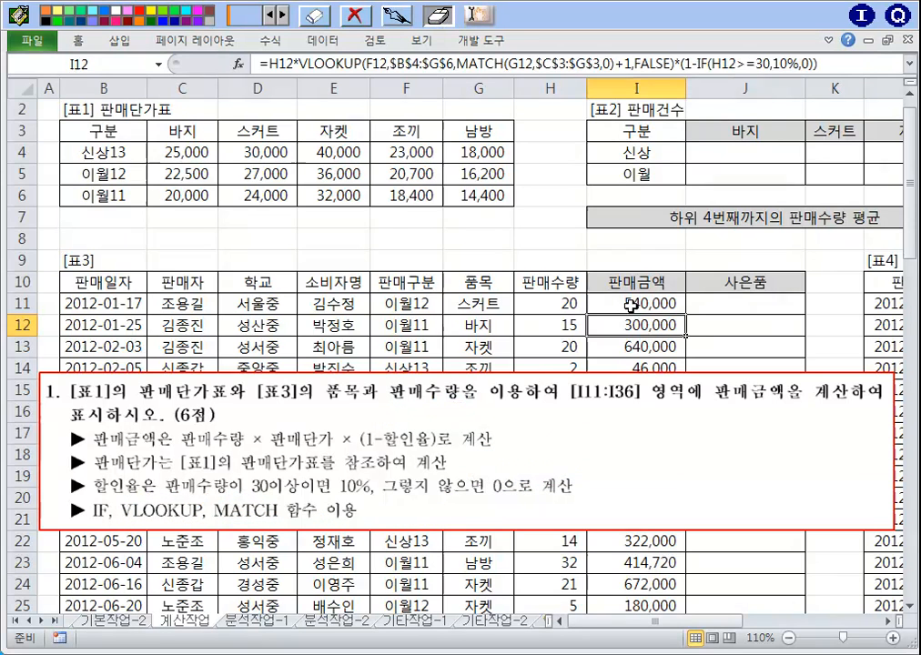
{"action": "double_click", "coordinate": [623, 303]}
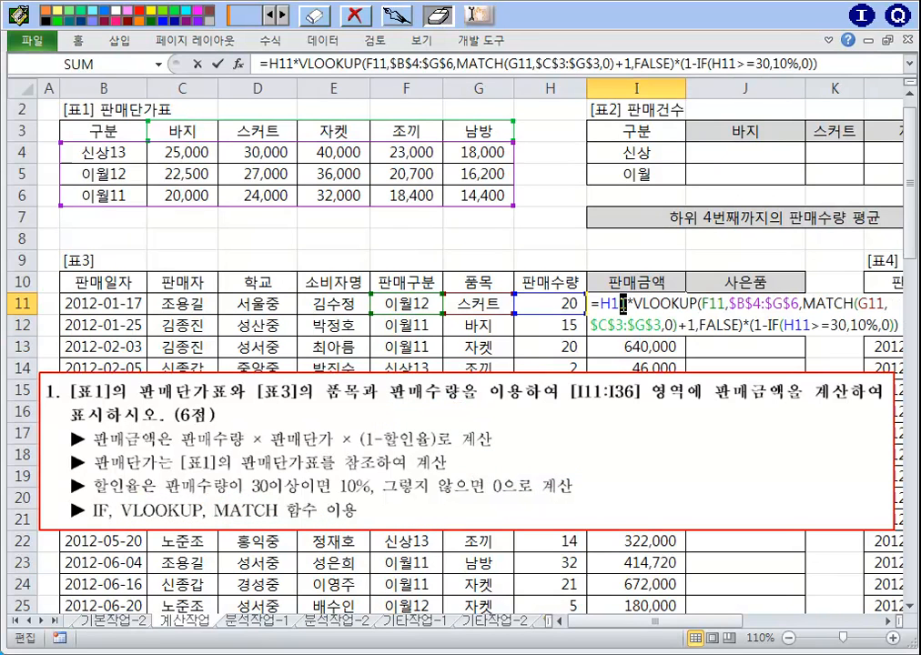
{"action": "left_click", "coordinate": [397, 15]}
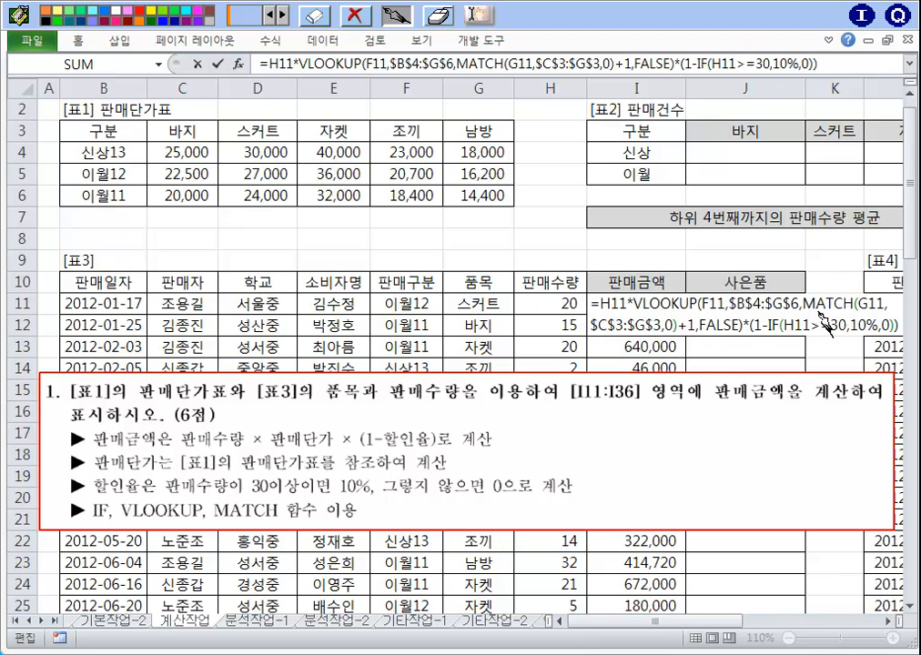
{"action": "mouse_move", "coordinate": [812, 310]}
{"action": "left_mouse_down"}
{"action": "mouse_move", "coordinate": [843, 311]}
{"action": "mouse_move", "coordinate": [865, 267]}
{"action": "left_mouse_up"}
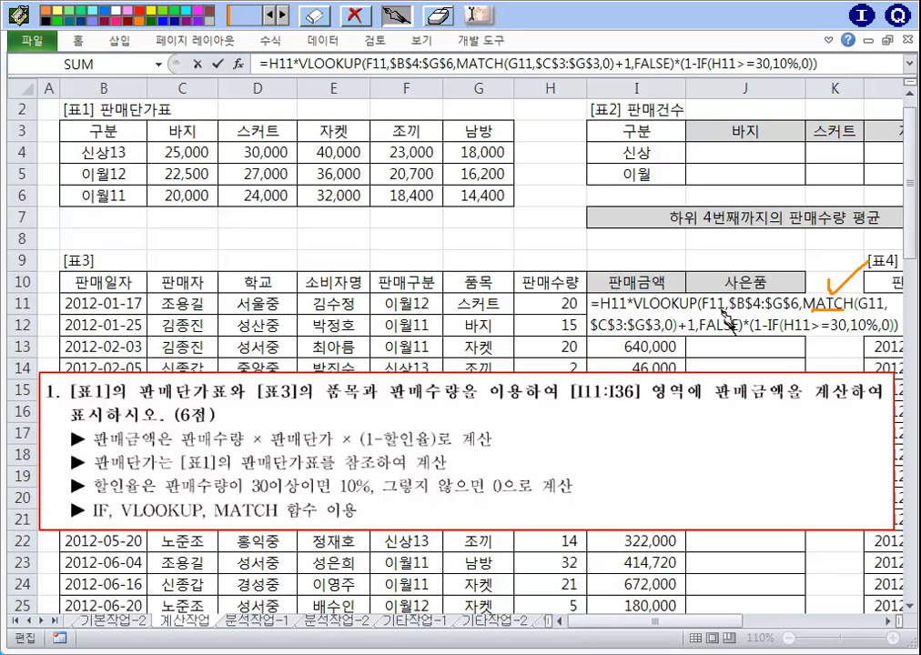
{"action": "mouse_move", "coordinate": [723, 300]}
{"action": "left_mouse_down"}
{"action": "mouse_move", "coordinate": [696, 314]}
{"action": "mouse_move", "coordinate": [723, 285]}
{"action": "mouse_move", "coordinate": [746, 315]}
{"action": "mouse_move", "coordinate": [779, 308]}
{"action": "mouse_move", "coordinate": [785, 295]}
{"action": "left_mouse_up"}
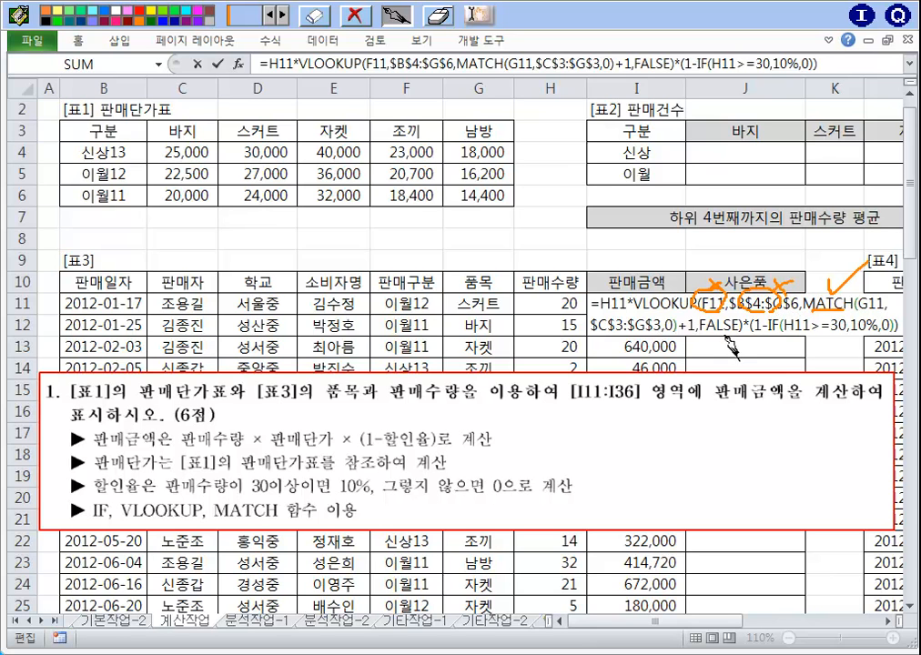
{"action": "mouse_move", "coordinate": [727, 338]}
{"action": "left_mouse_down"}
{"action": "mouse_move", "coordinate": [728, 348]}
{"action": "mouse_move", "coordinate": [711, 348]}
{"action": "left_mouse_up"}
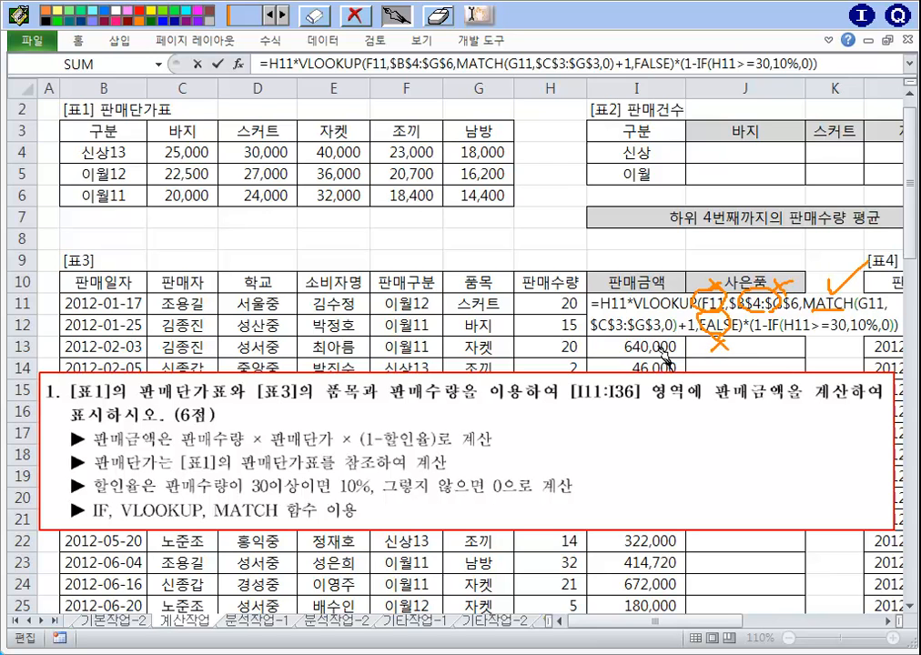
{"action": "left_click_drag", "start_coordinate": [589, 333], "coordinate": [701, 333]}
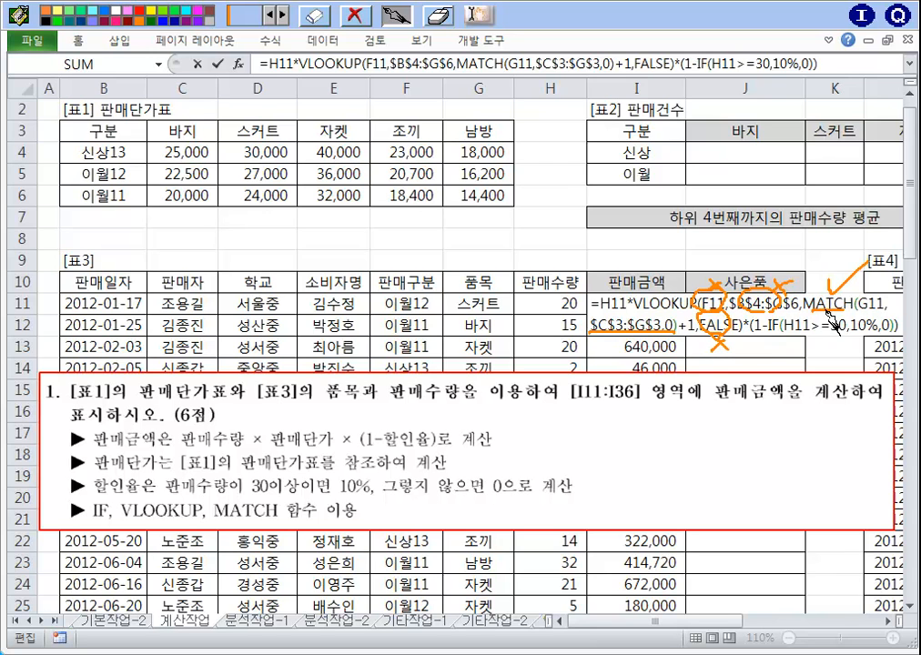
{"action": "left_click", "coordinate": [442, 15]}
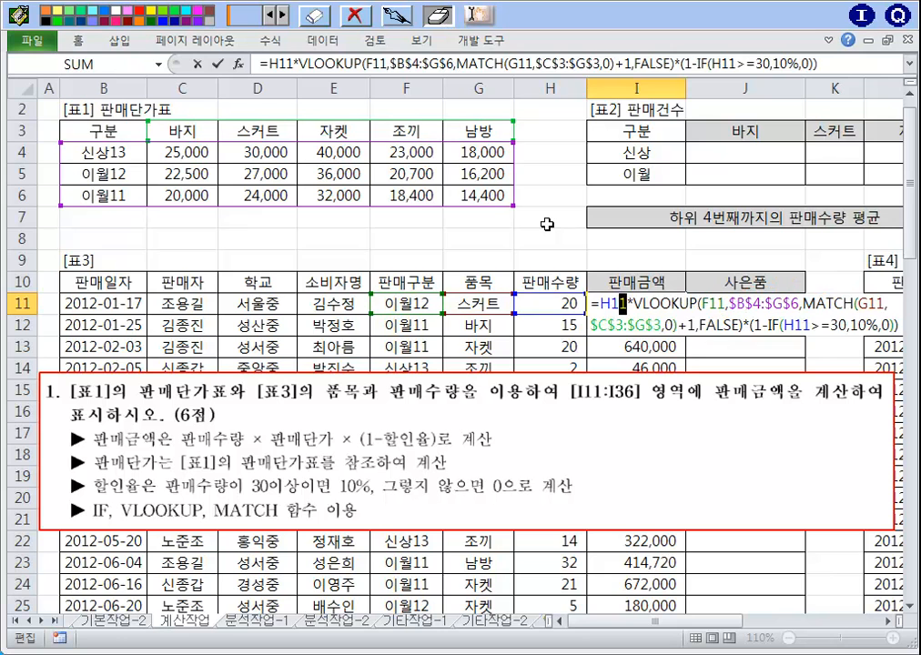
{"action": "key", "text": "Escape"}
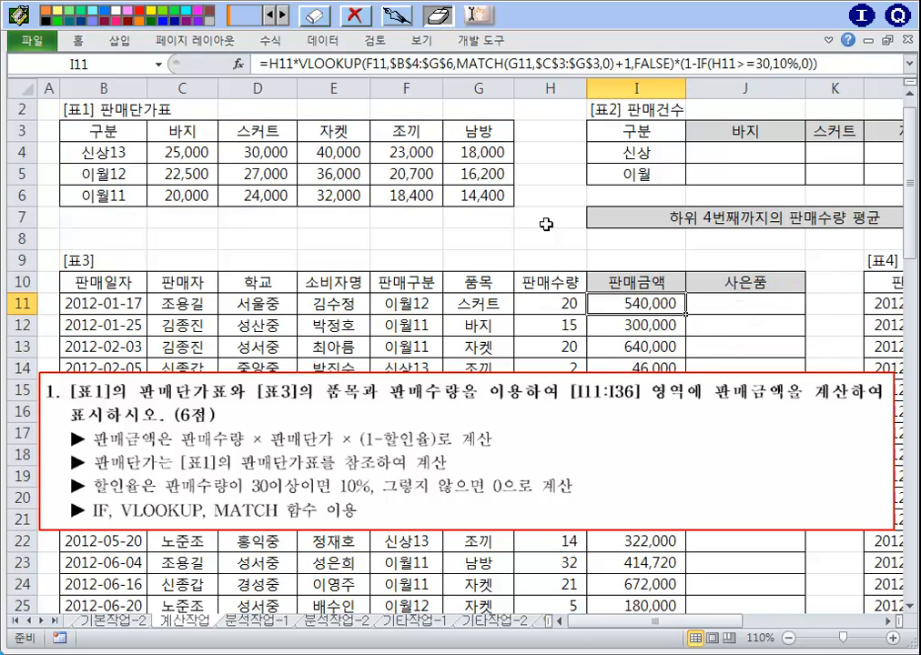